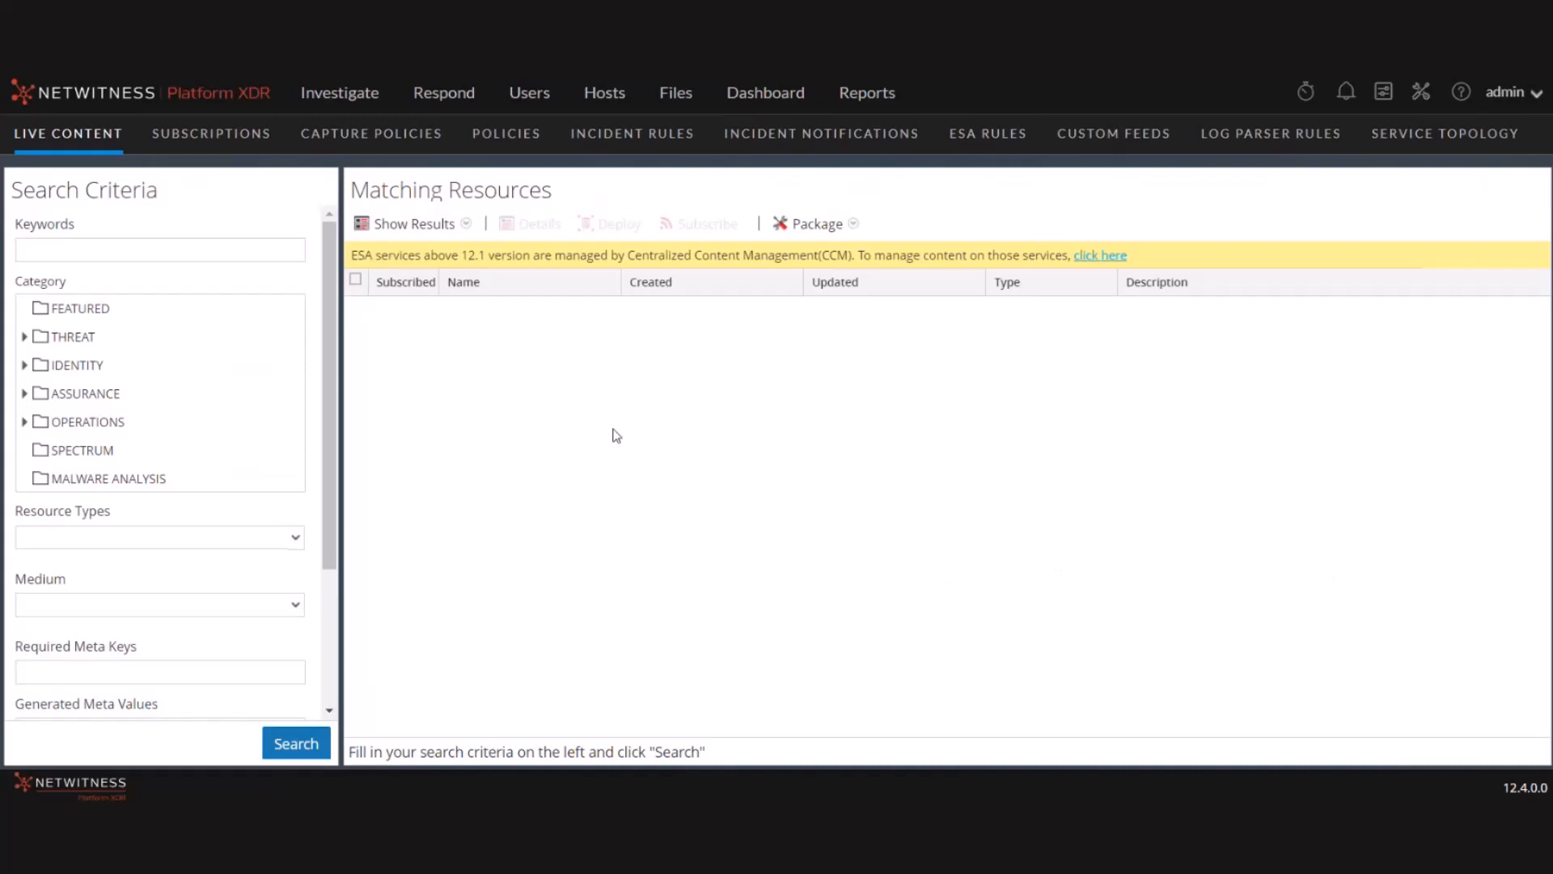
Step: Import aforecloudlink-custom.envision as a log device into the policies' Content Library with the endpoint medium type
{"action": "left_click", "coordinate": [504, 138]}
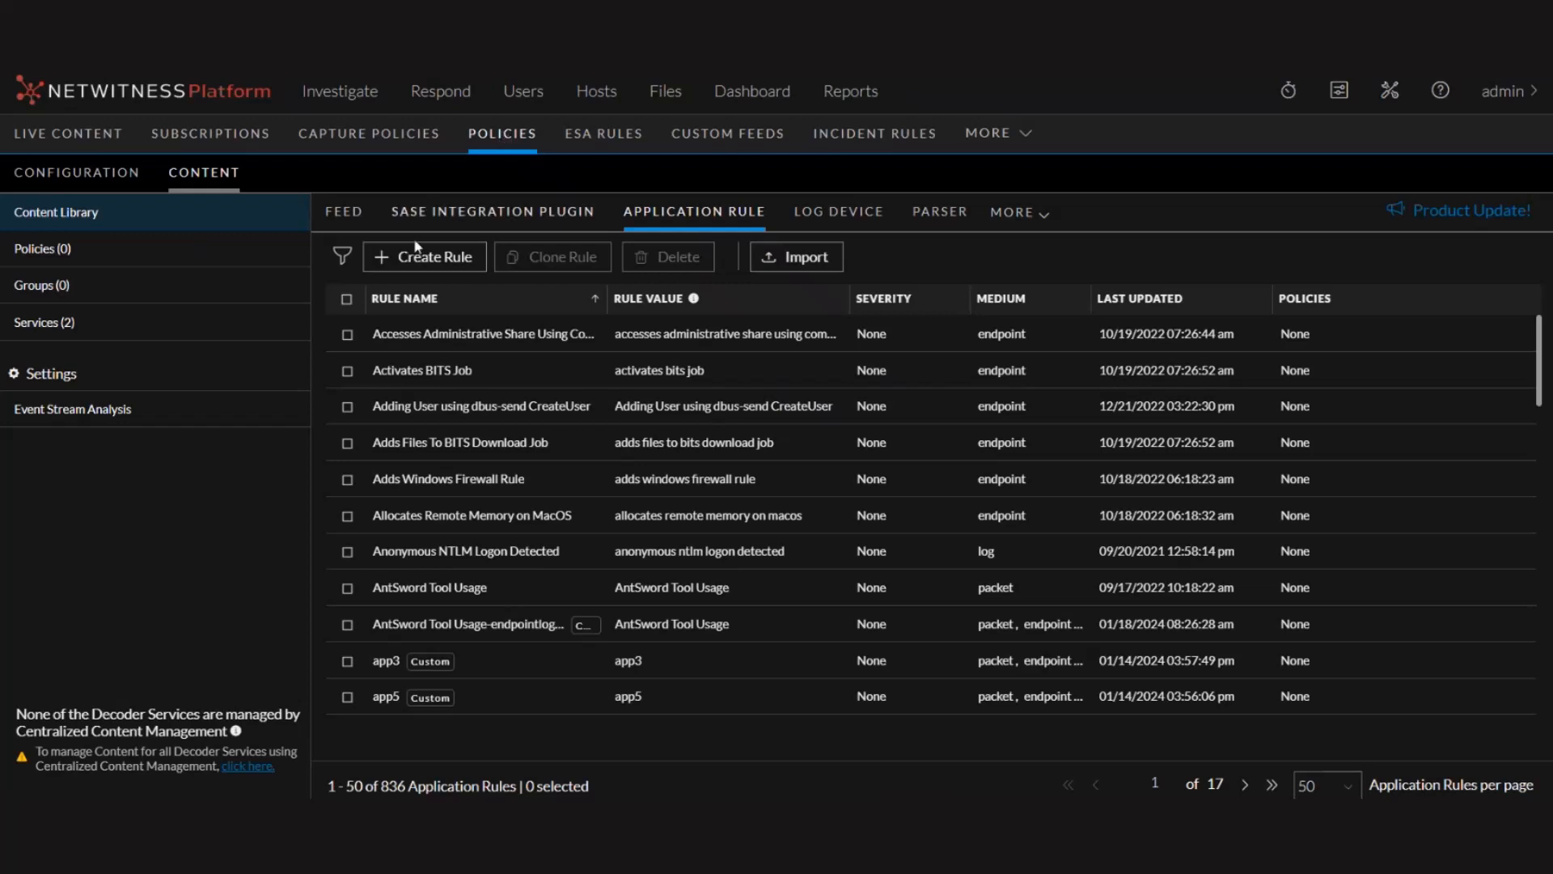
{"action": "left_click", "coordinate": [837, 220]}
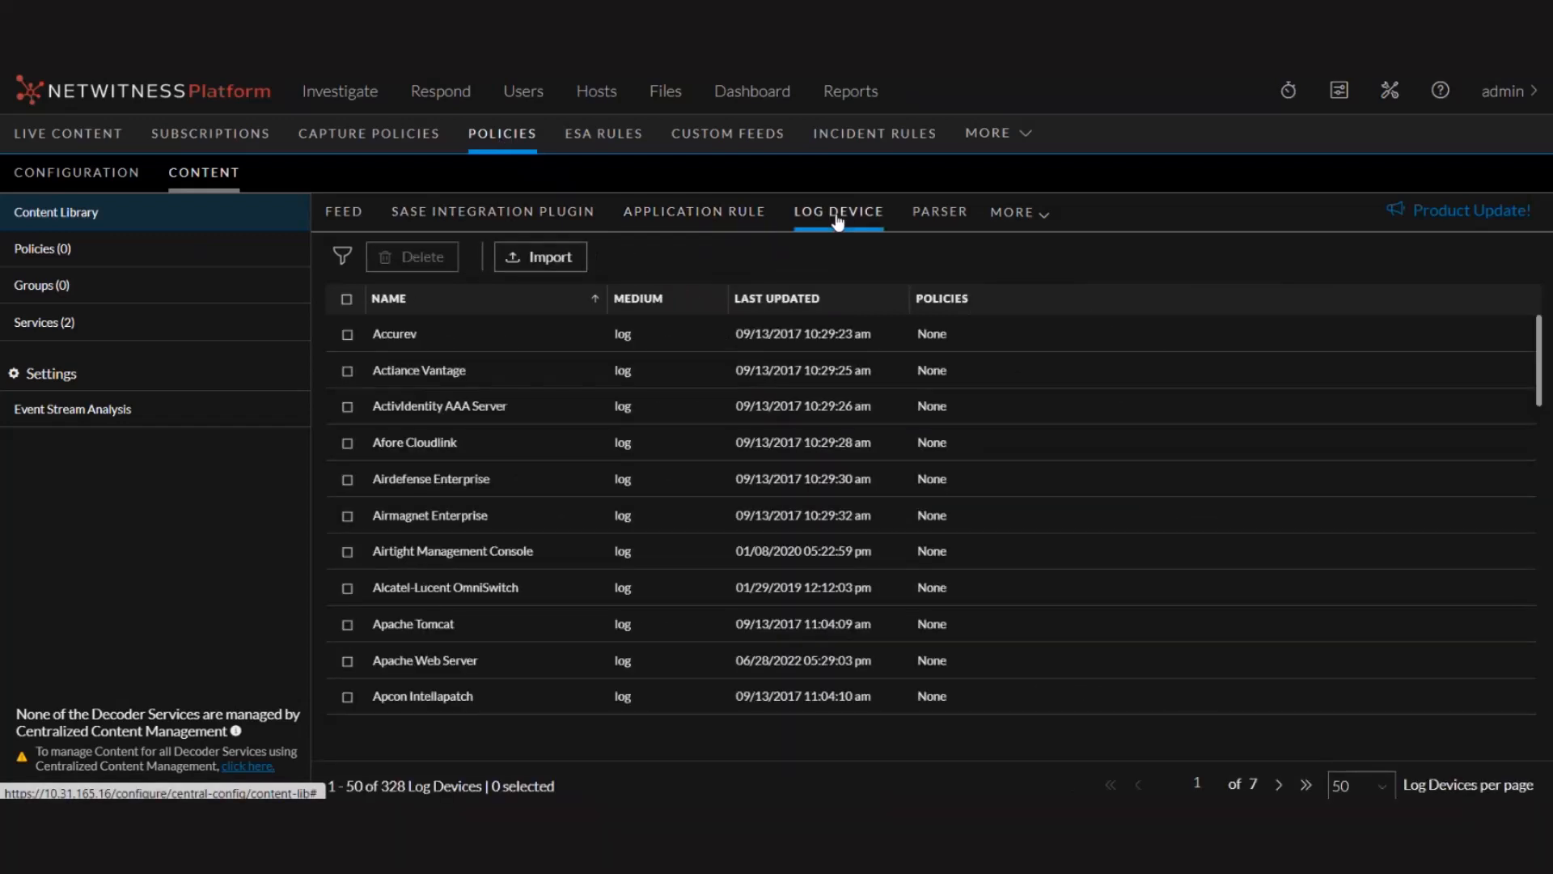
{"action": "left_click", "coordinate": [555, 255]}
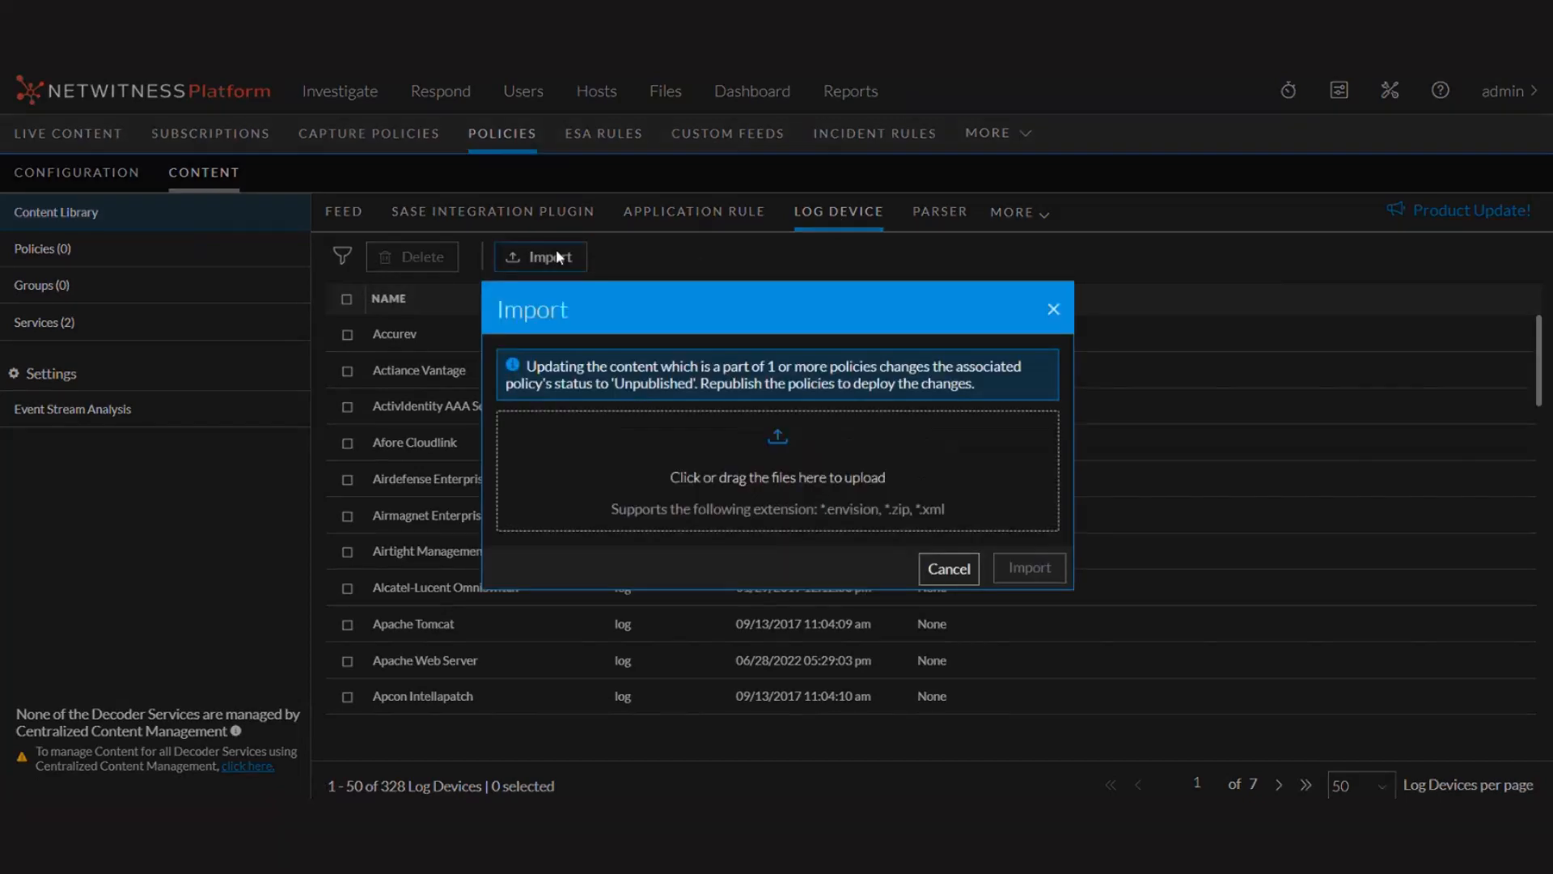
{"action": "left_click", "coordinate": [709, 443]}
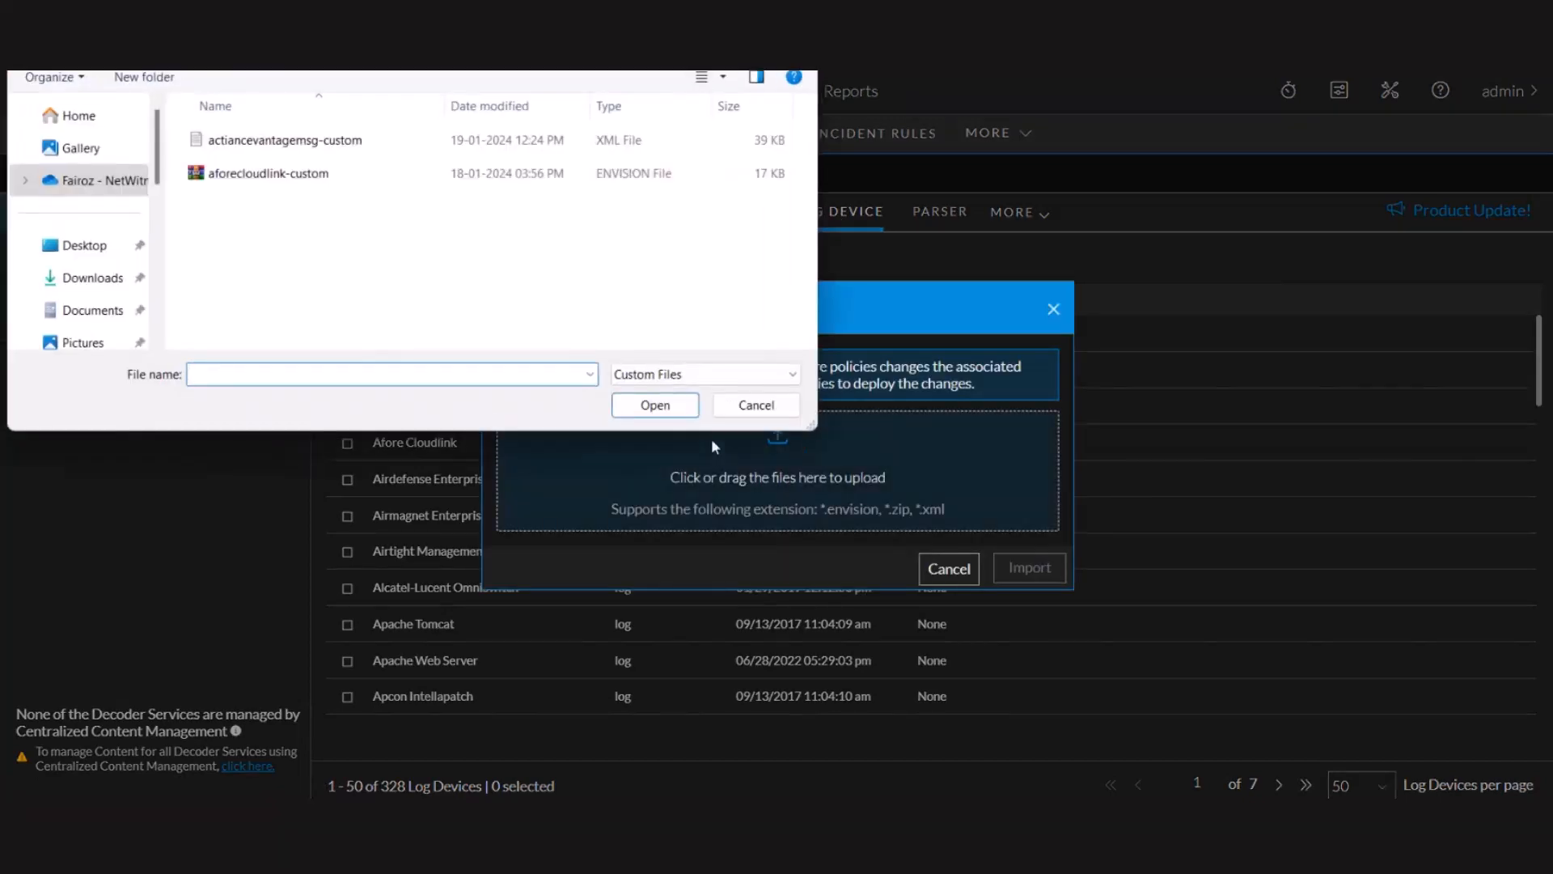
{"action": "left_click", "coordinate": [248, 174]}
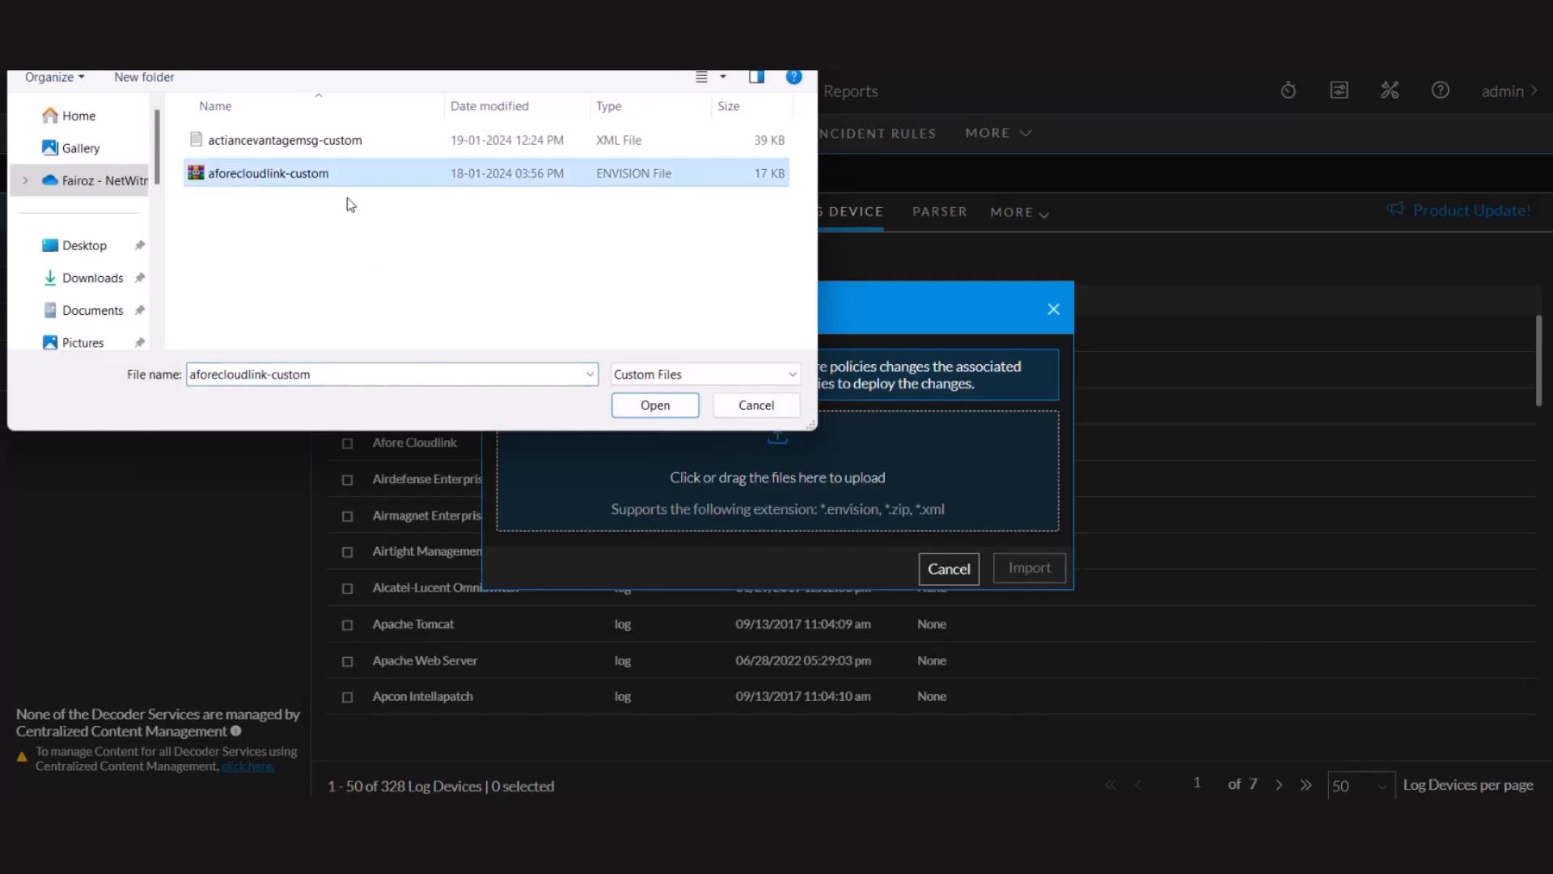
{"action": "left_click", "coordinate": [656, 405]}
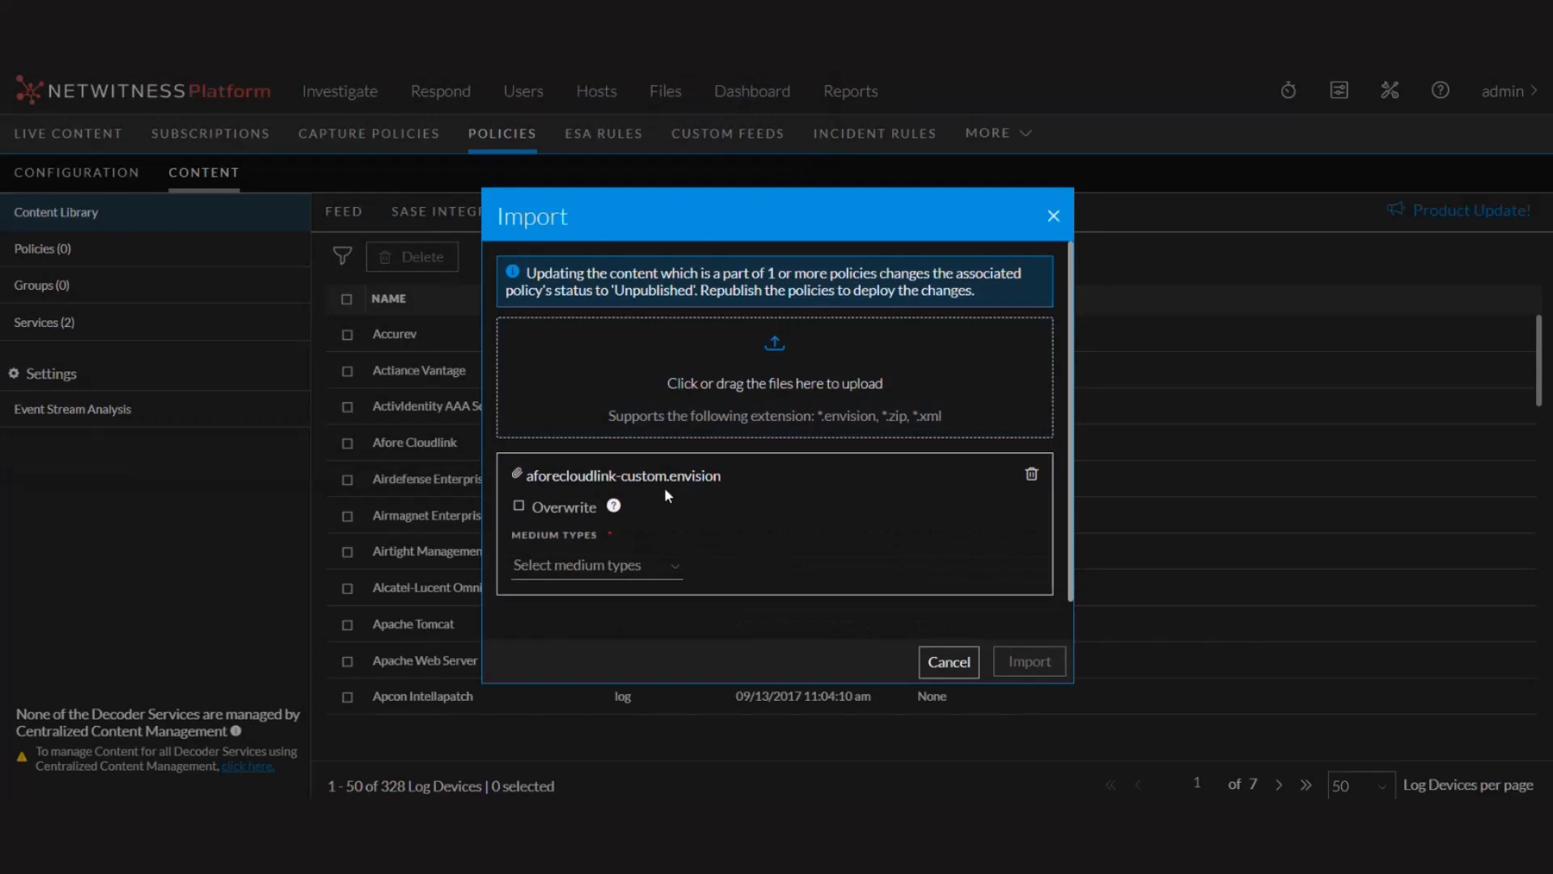
{"action": "left_click", "coordinate": [624, 565]}
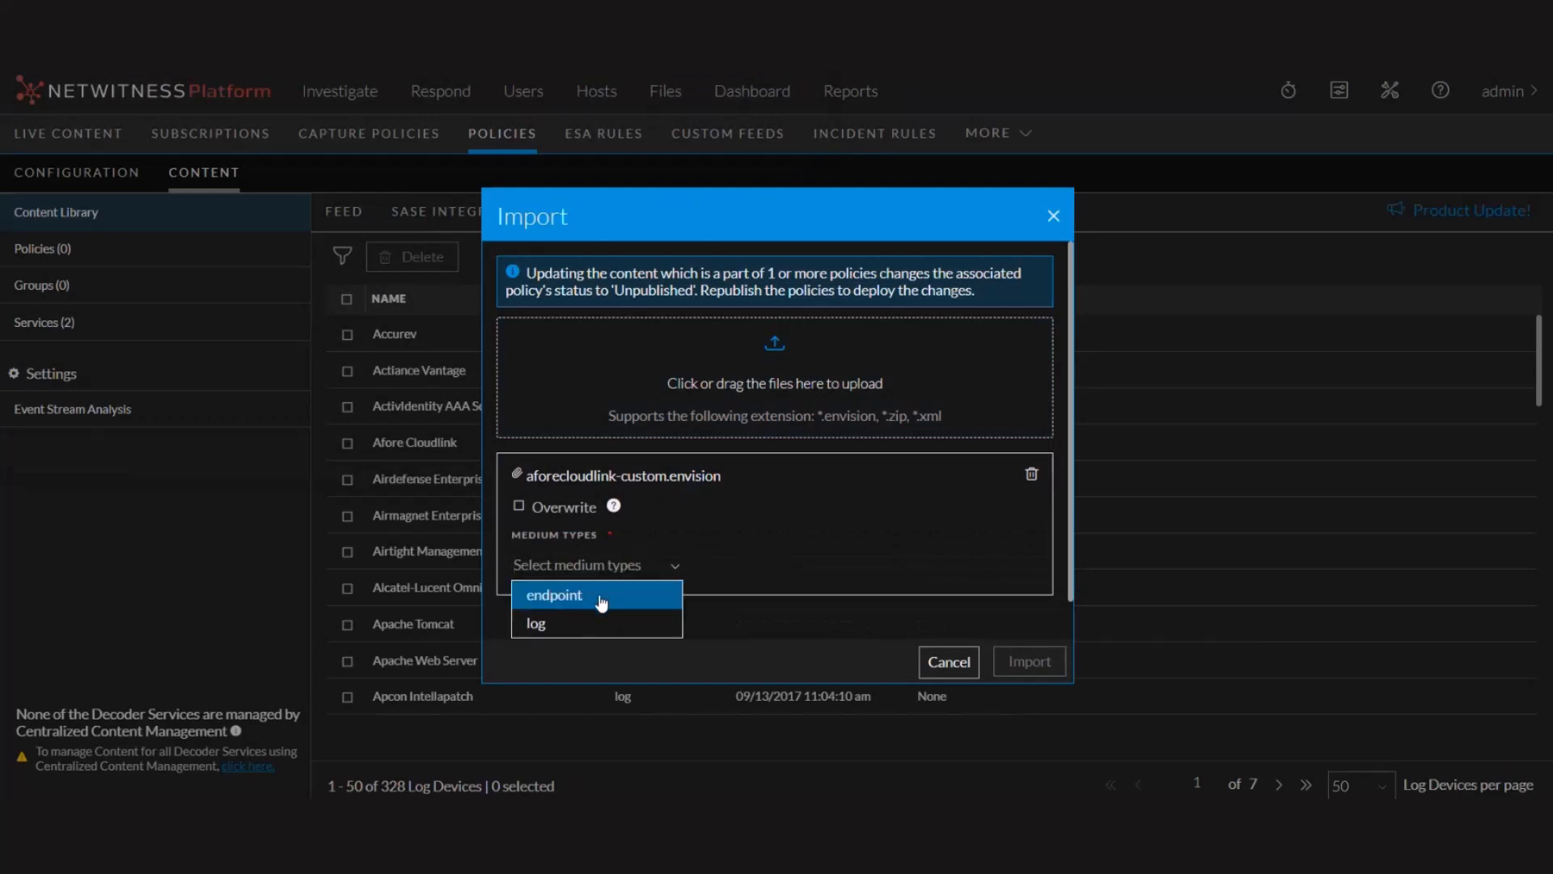
{"action": "left_click", "coordinate": [603, 597]}
{"action": "left_click", "coordinate": [1034, 668]}
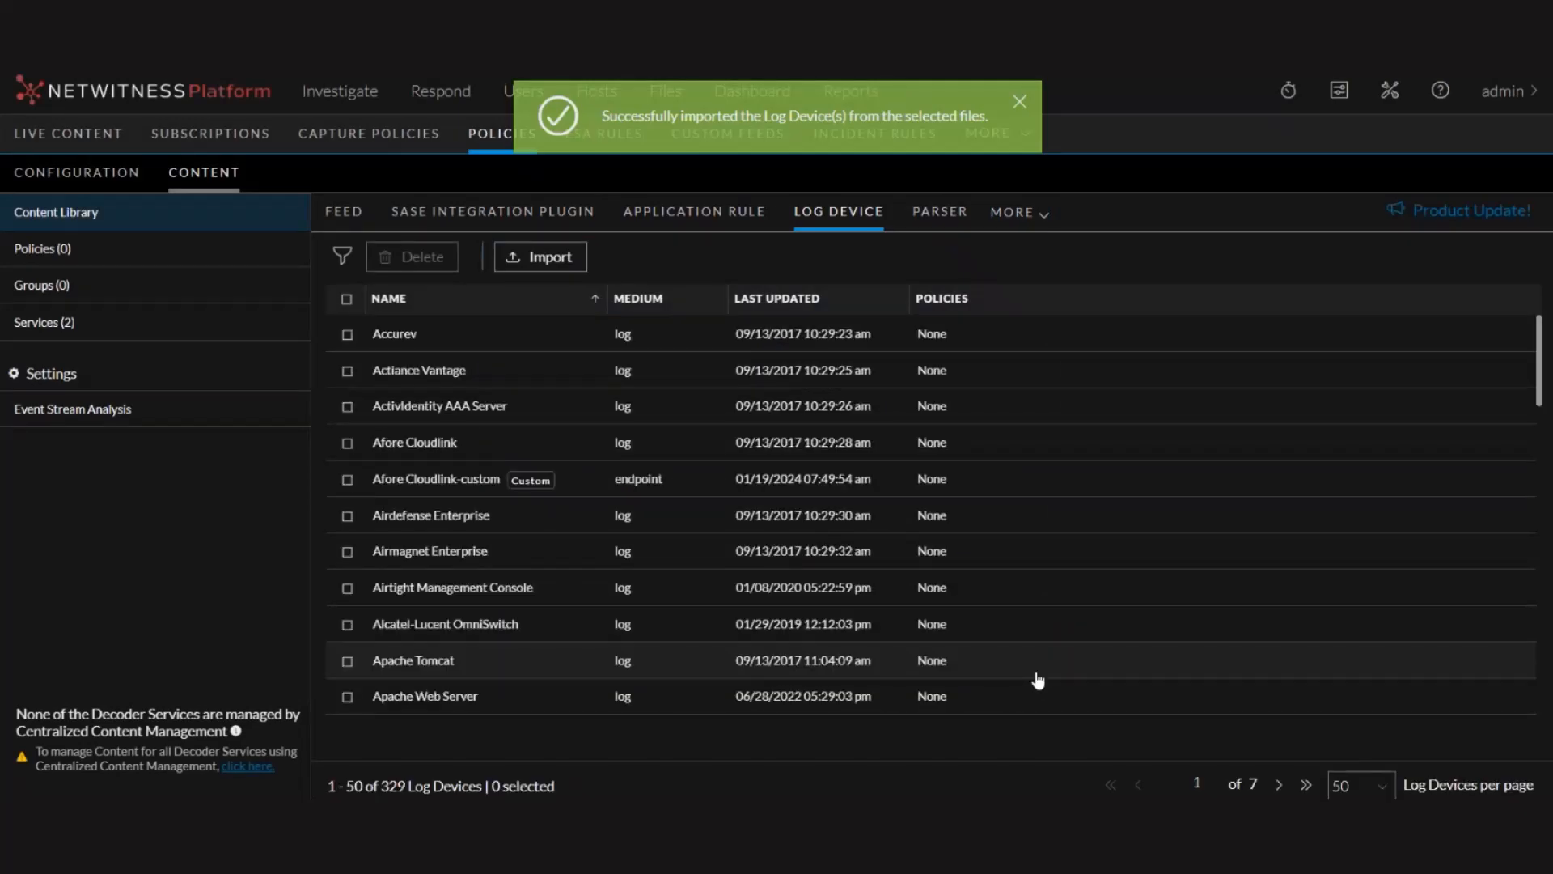
Step: Sort the log devices by last update, newest first, and review the overview details of Afore Cloudlink-custom
{"action": "left_click", "coordinate": [845, 306]}
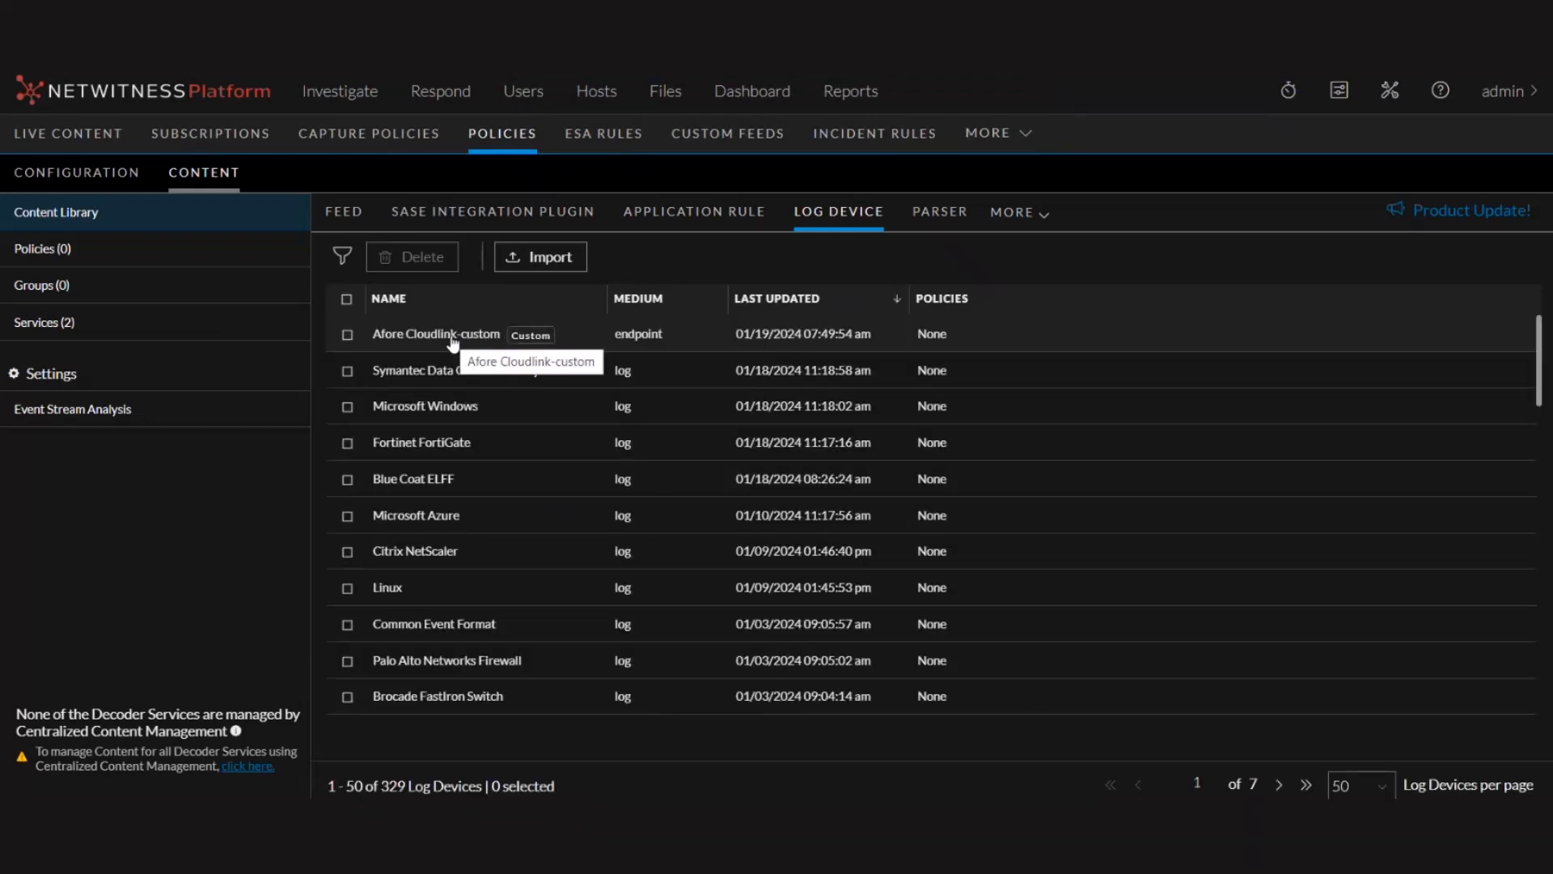
{"action": "left_click", "coordinate": [379, 339]}
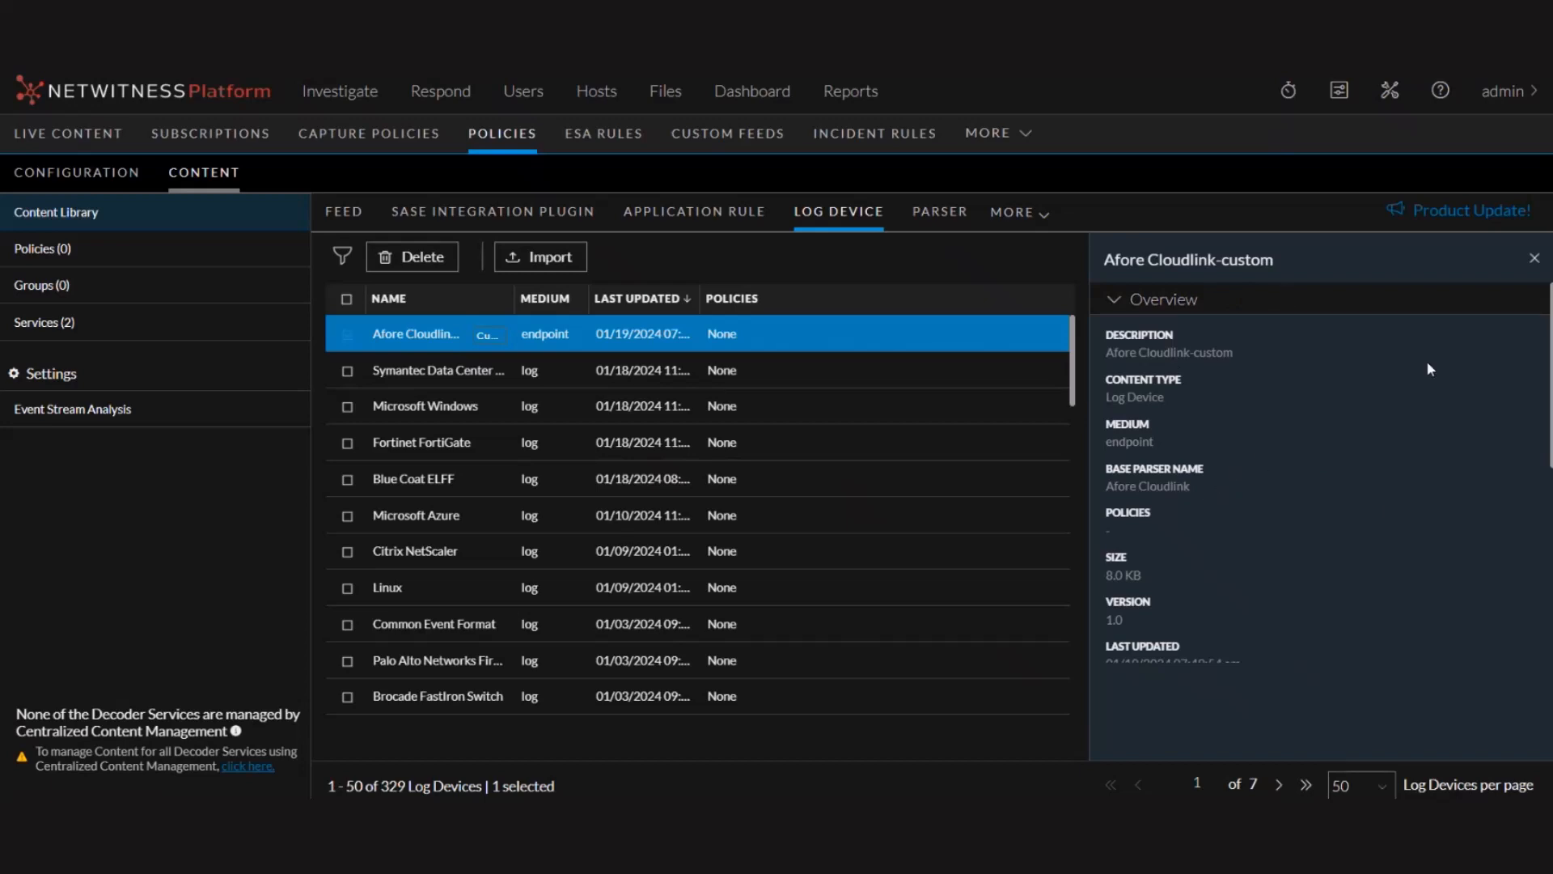
{"action": "left_click", "coordinate": [1533, 258]}
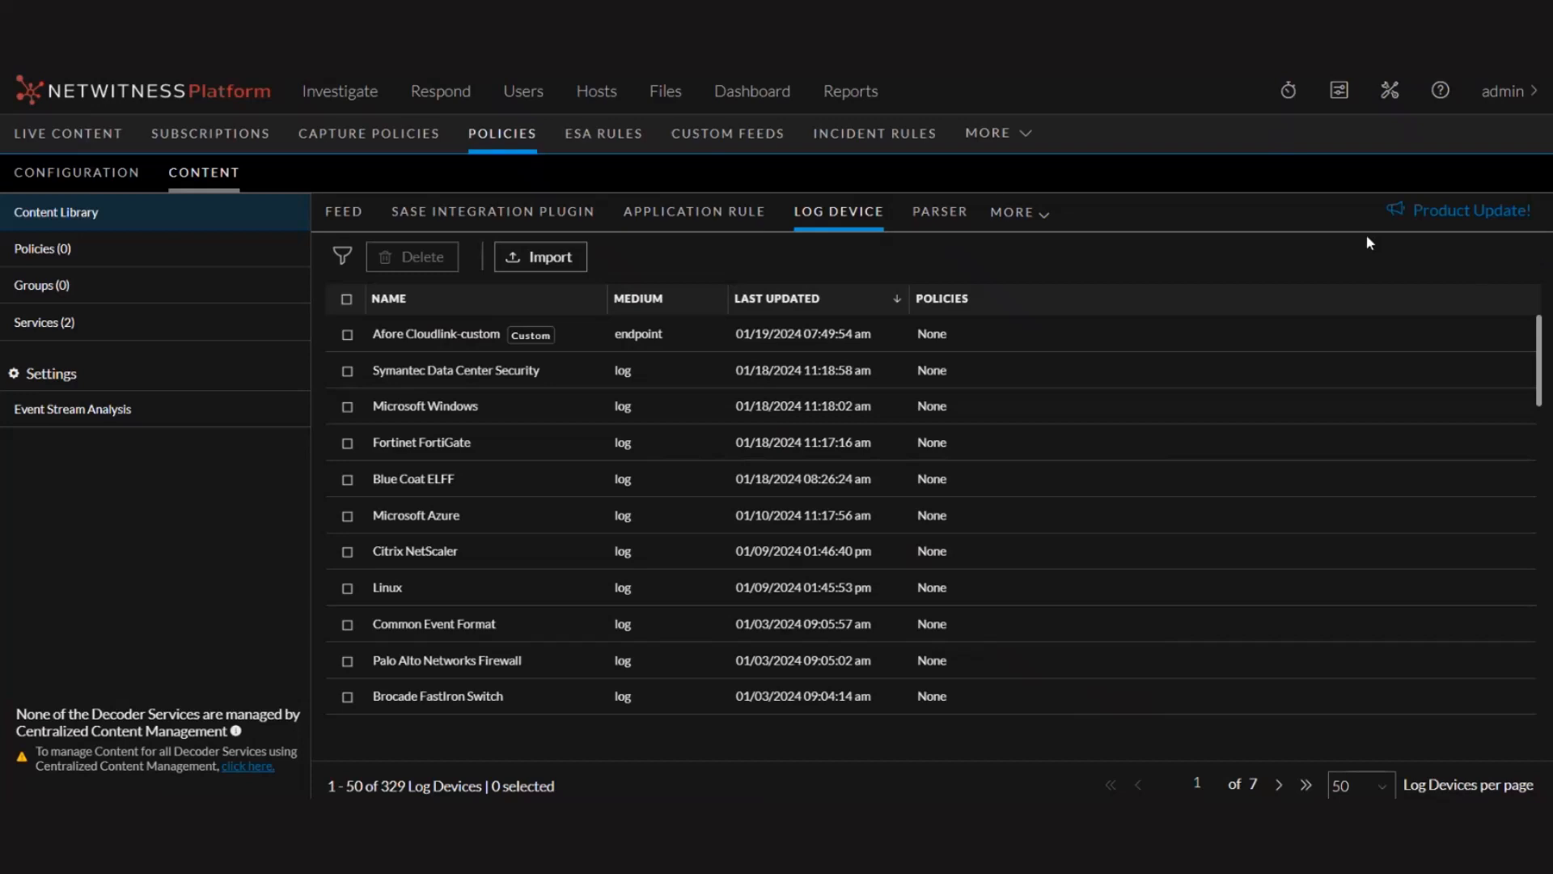
Step: Import actiancevantagemsg-custom.xml as an extended custom parser log device with the endpoint medium type
{"action": "left_click", "coordinate": [560, 259]}
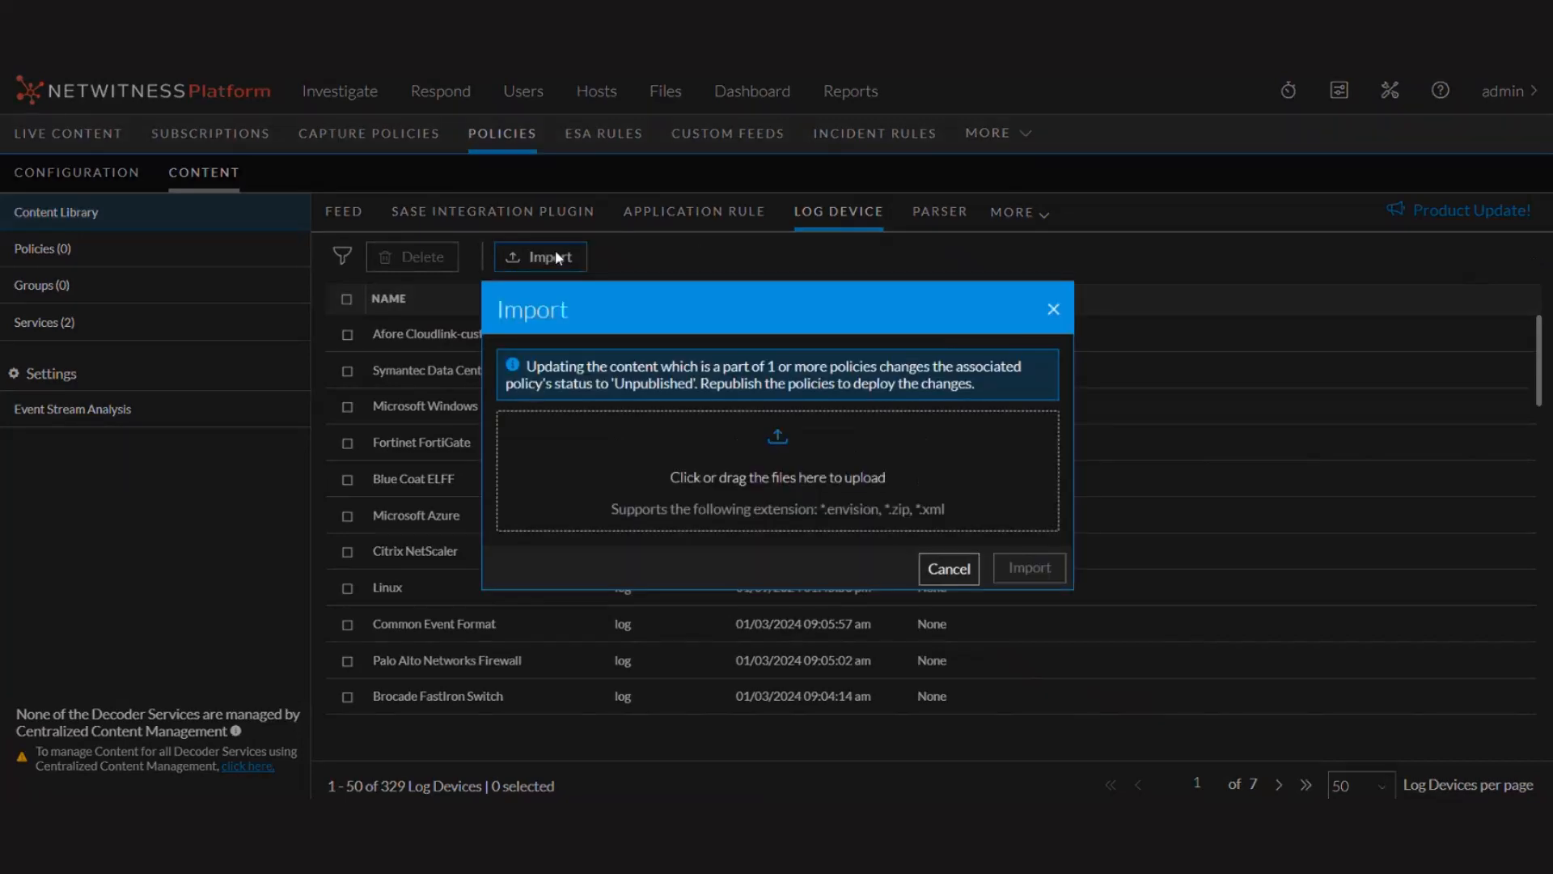
{"action": "left_click", "coordinate": [680, 443]}
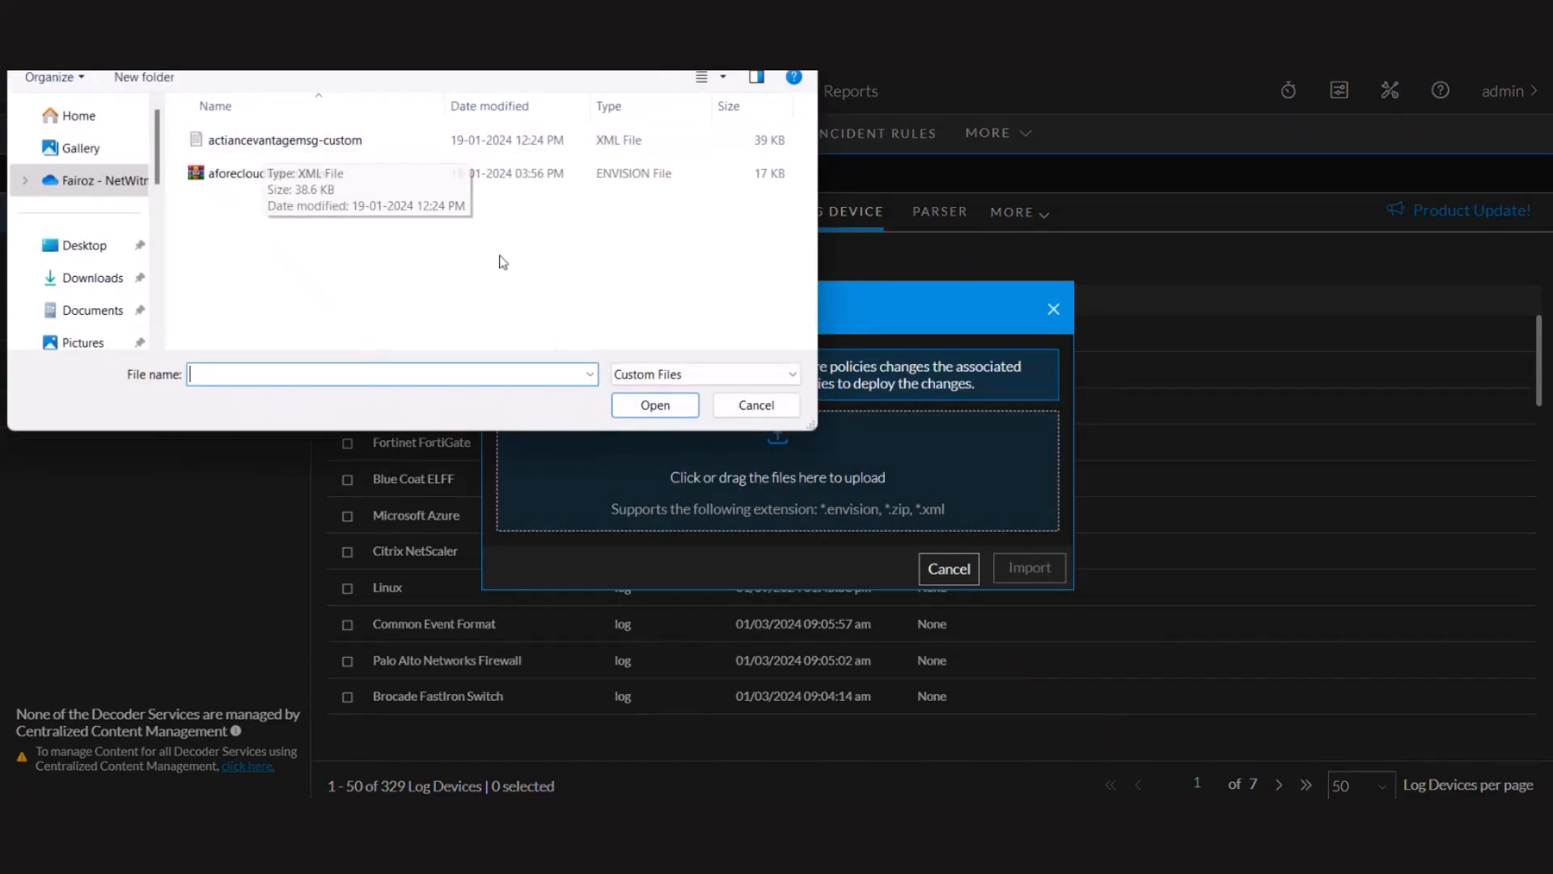
{"action": "left_click", "coordinate": [346, 141]}
{"action": "left_click", "coordinate": [654, 405]}
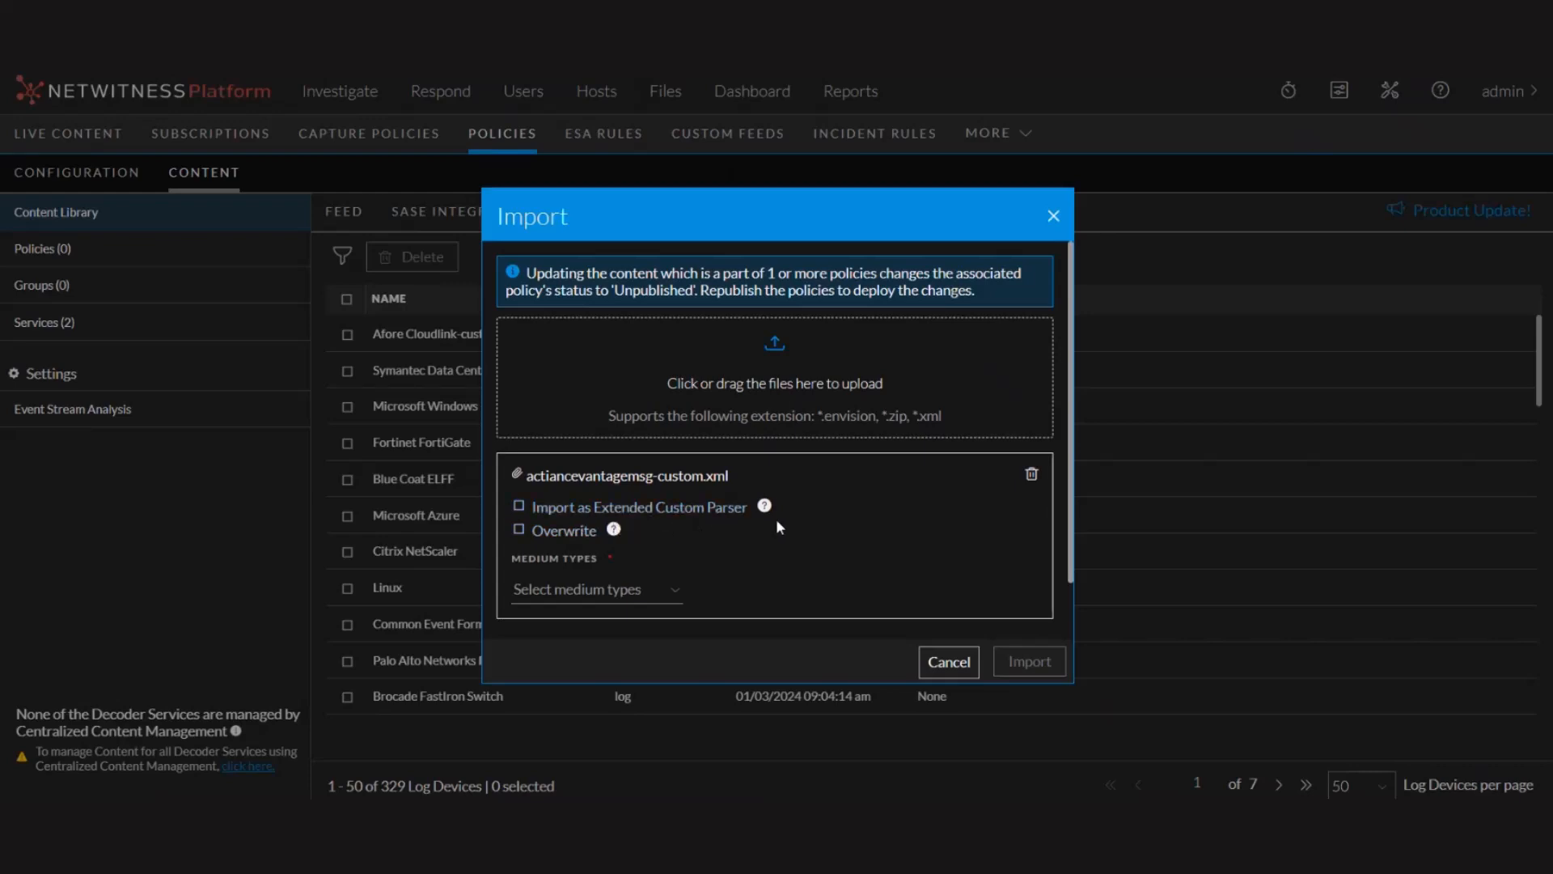
{"action": "left_click", "coordinate": [519, 505]}
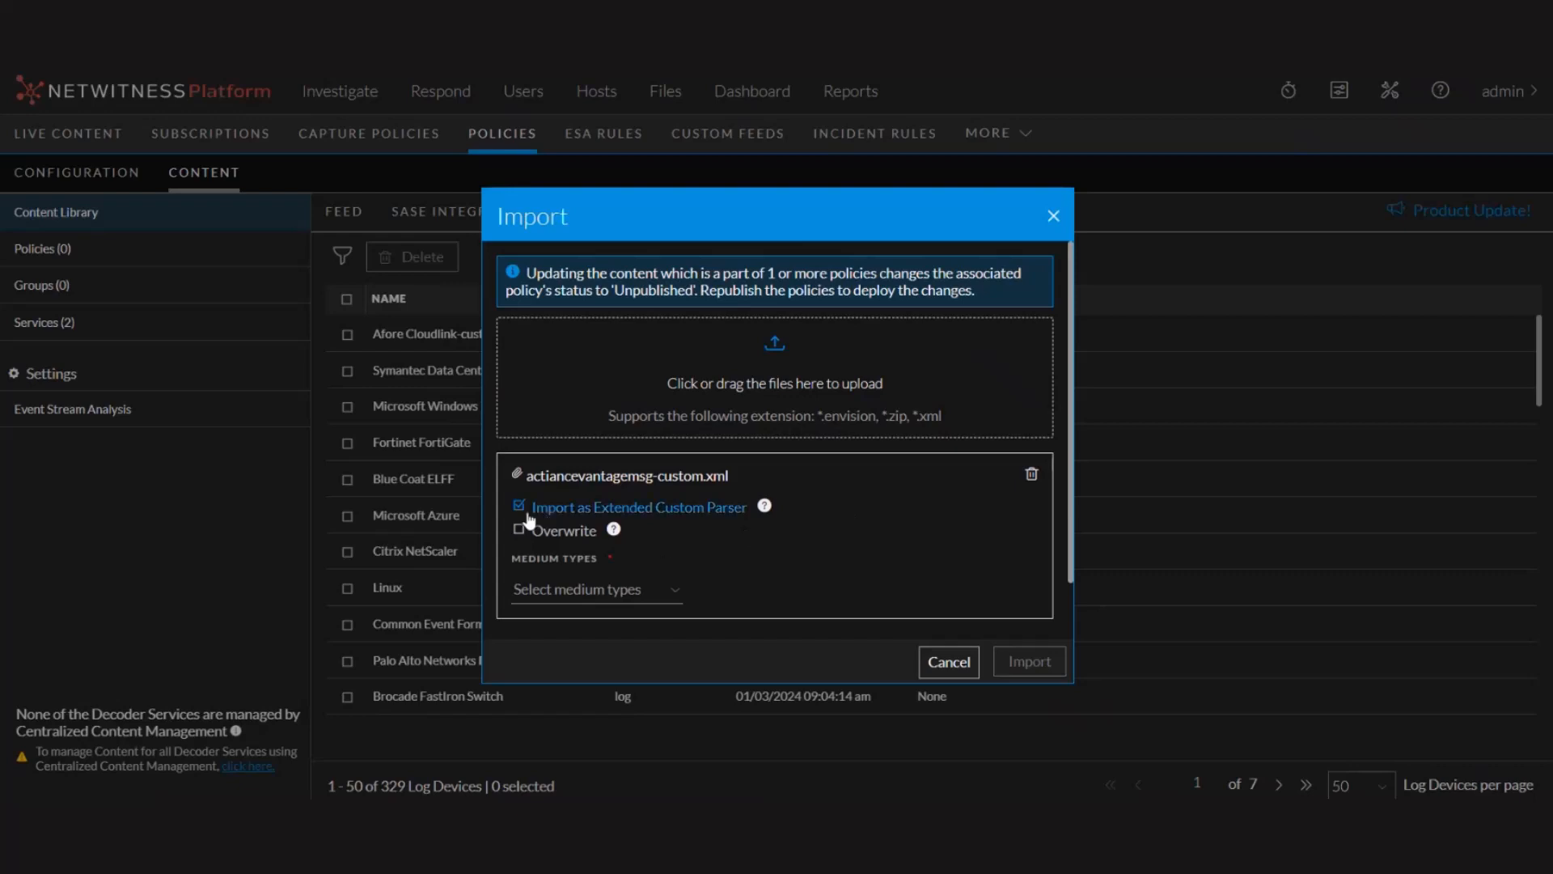
{"action": "left_click", "coordinate": [603, 507]}
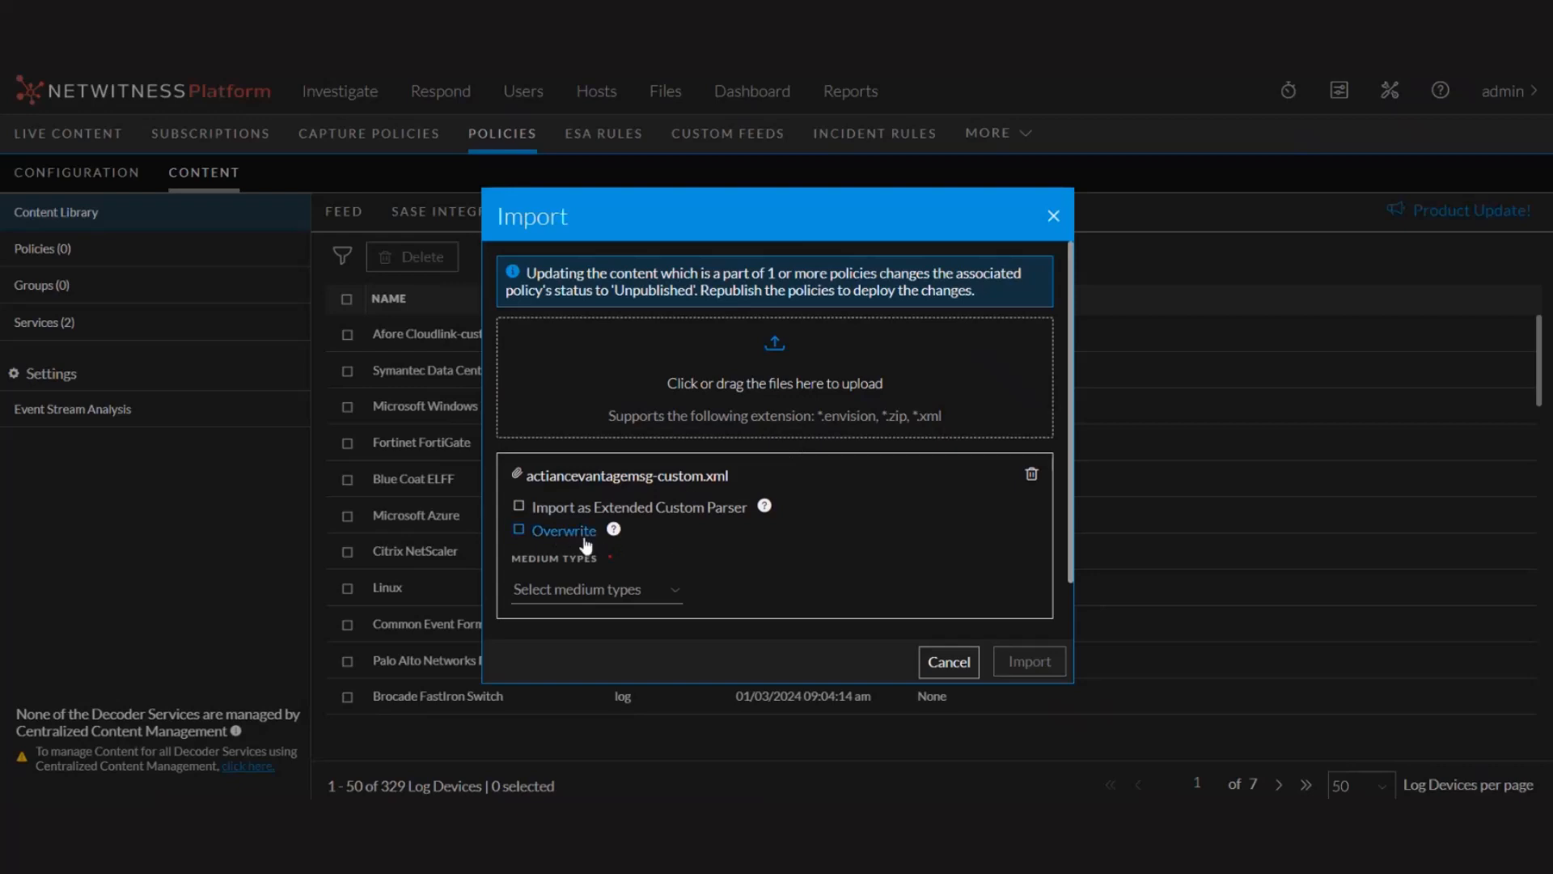
{"action": "left_click", "coordinate": [519, 507]}
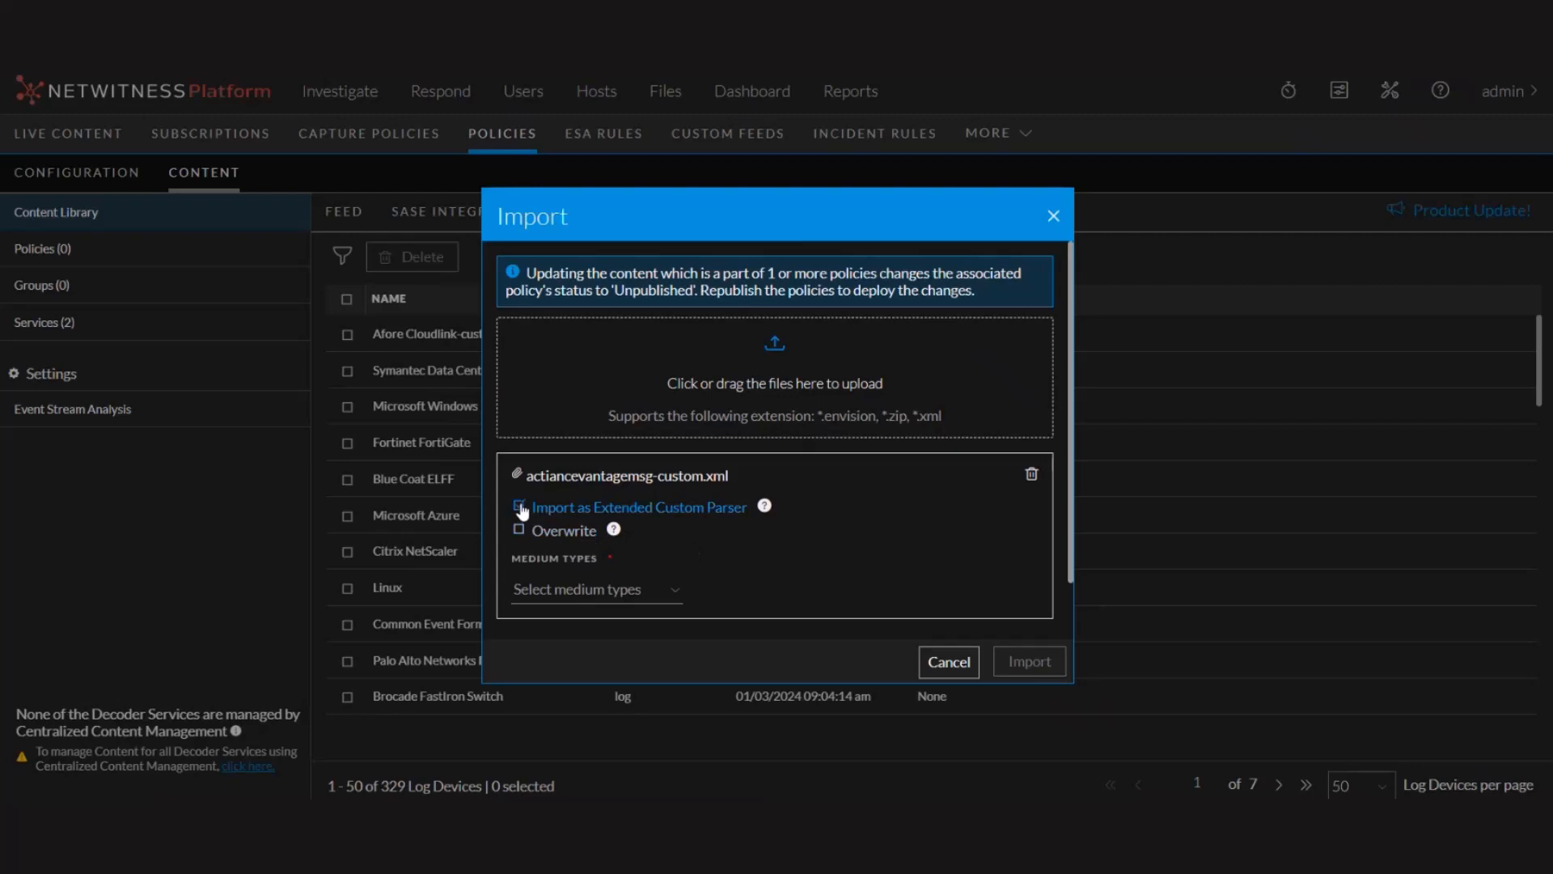
{"action": "left_click", "coordinate": [639, 589]}
{"action": "left_click", "coordinate": [623, 621]}
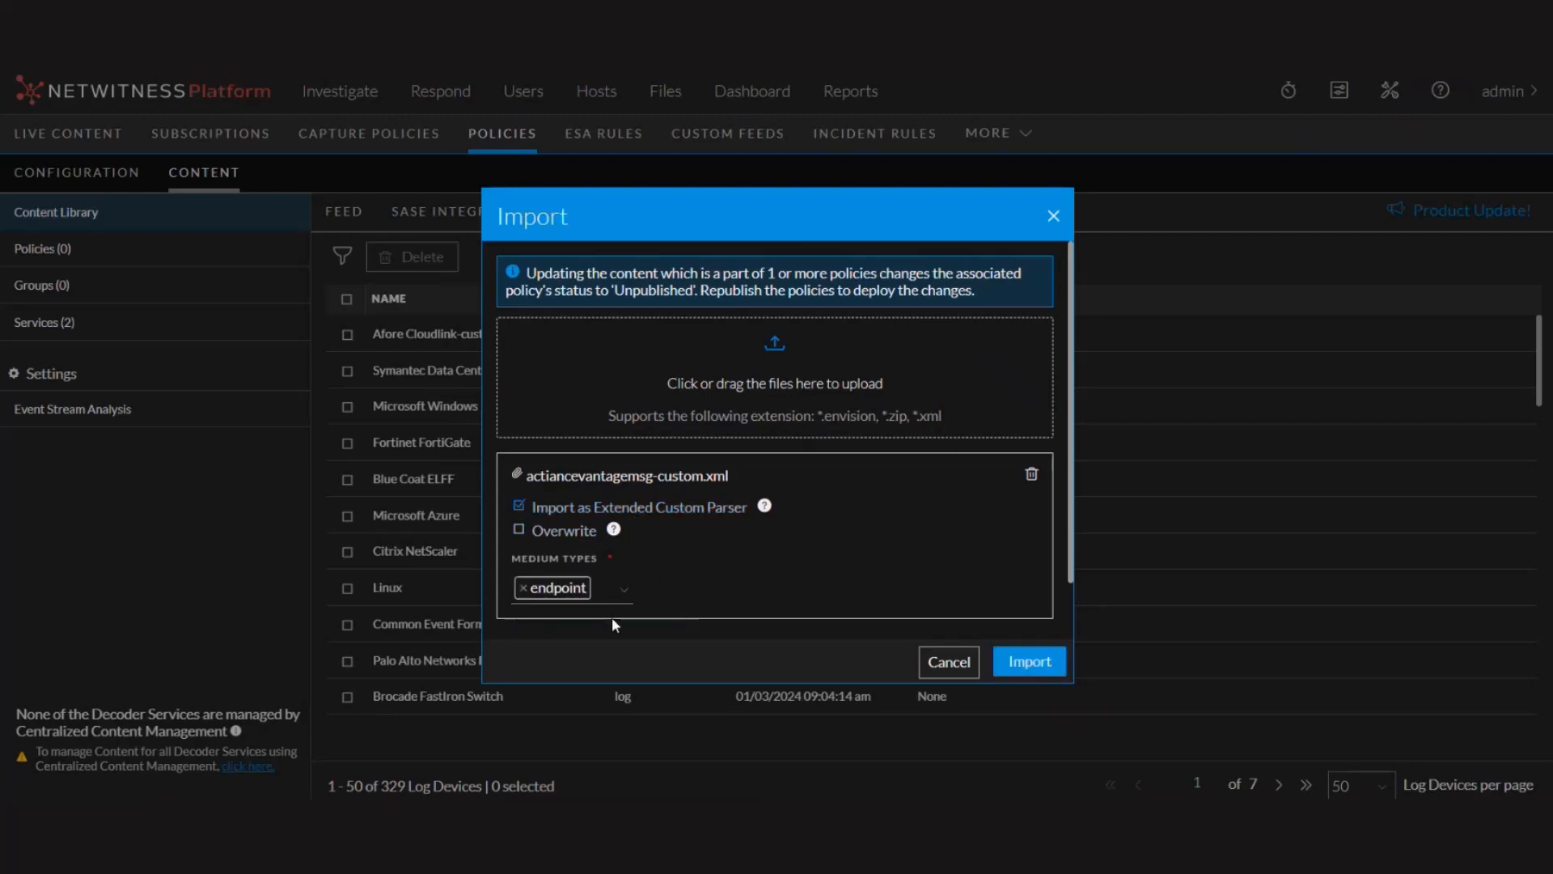
{"action": "left_click", "coordinate": [1030, 661]}
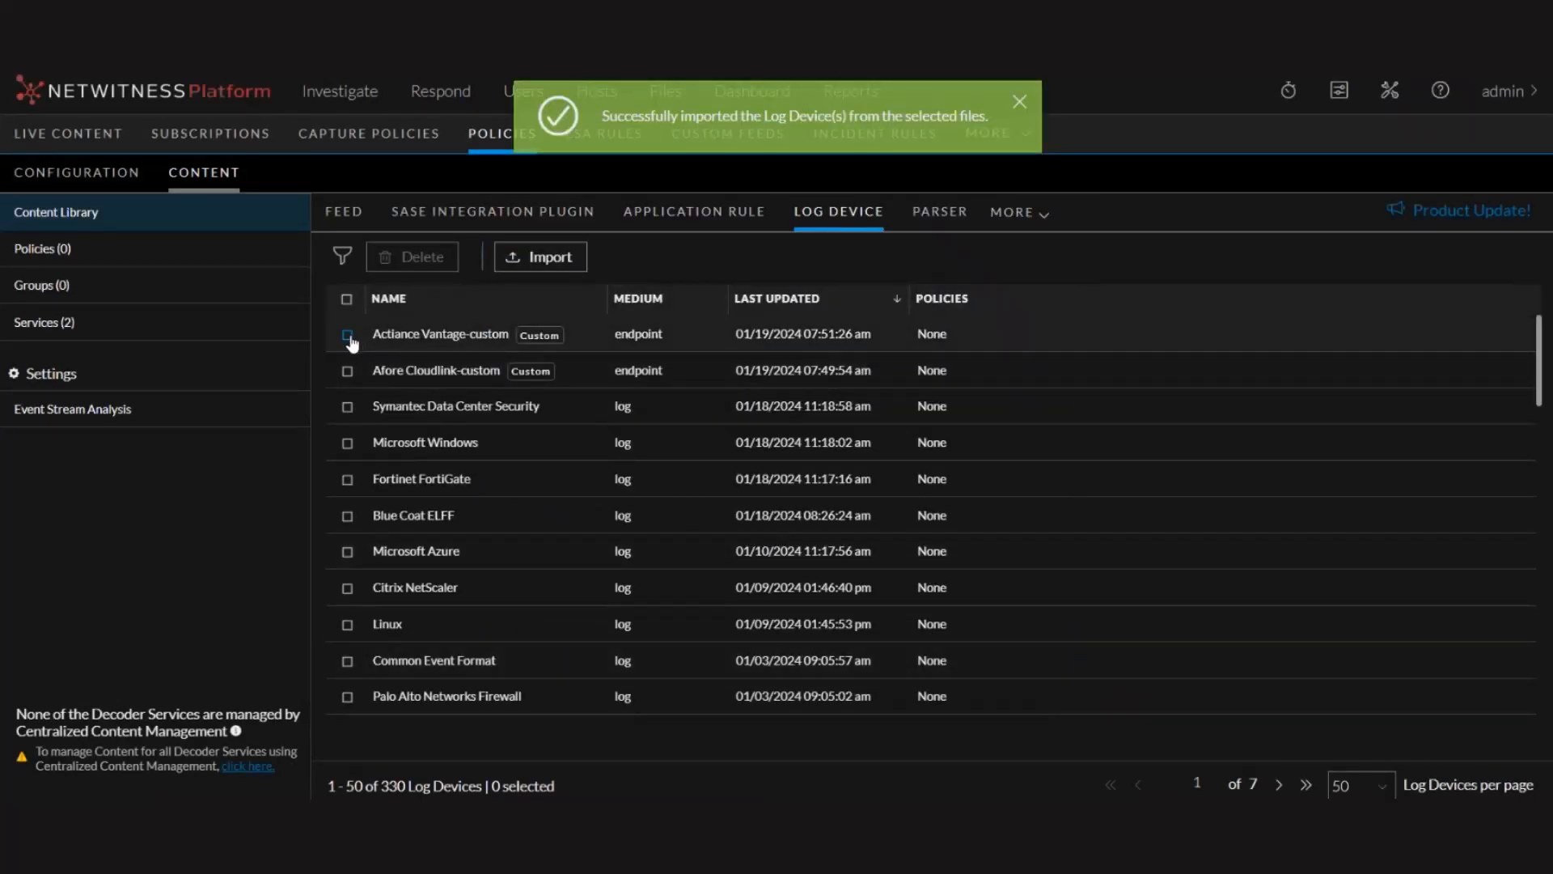
Step: Review the overview details of the Actiance Vantage-custom log device, including its base parser name
{"action": "left_click", "coordinate": [348, 334]}
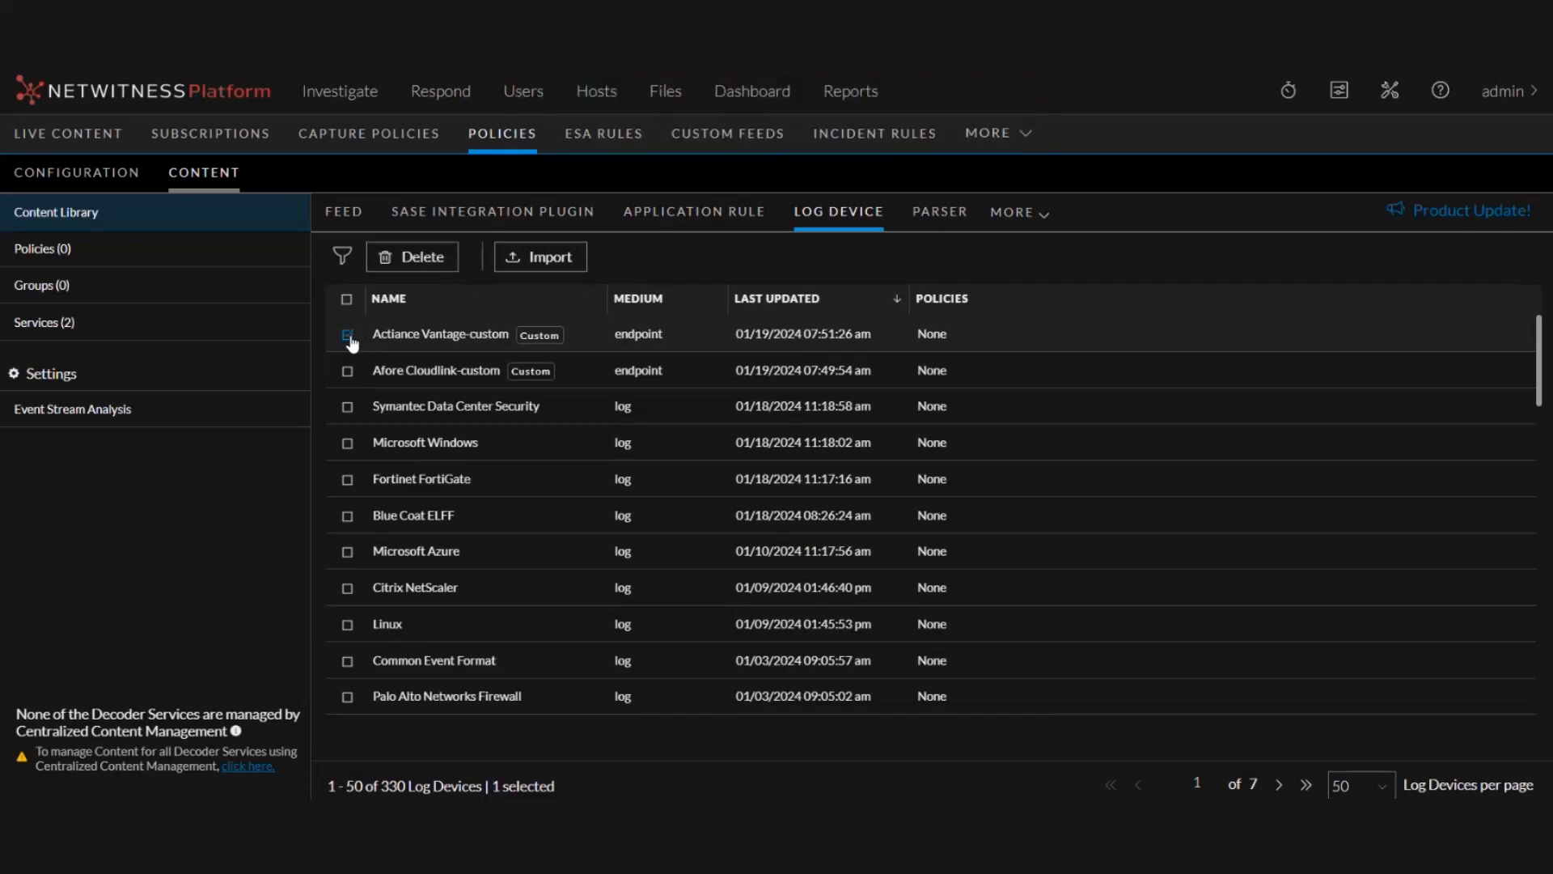
{"action": "left_click", "coordinate": [391, 338]}
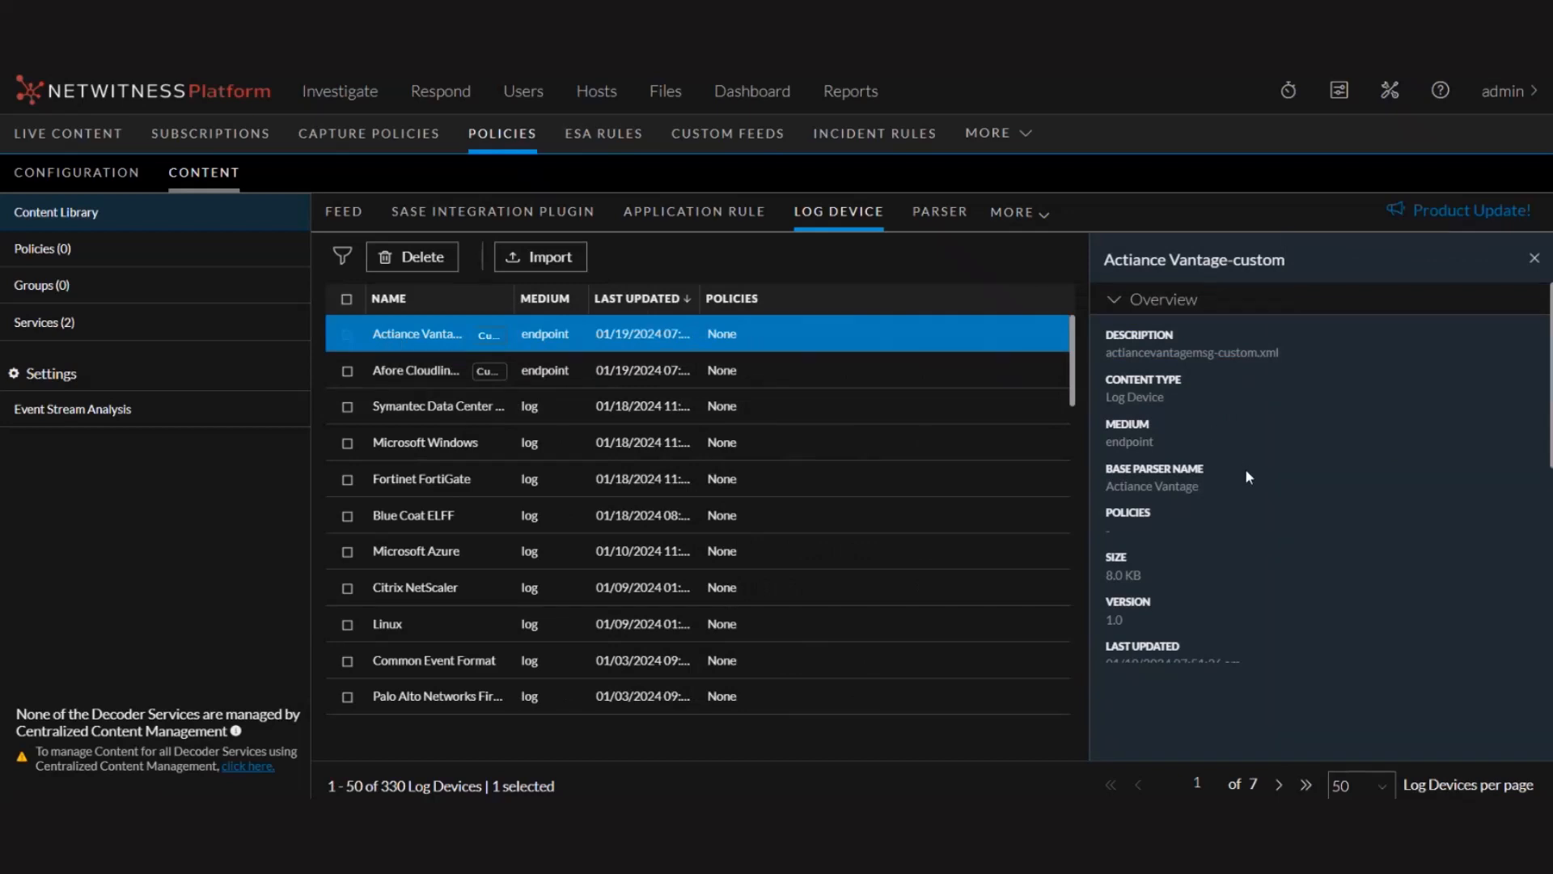
{"action": "left_click", "coordinate": [1533, 260]}
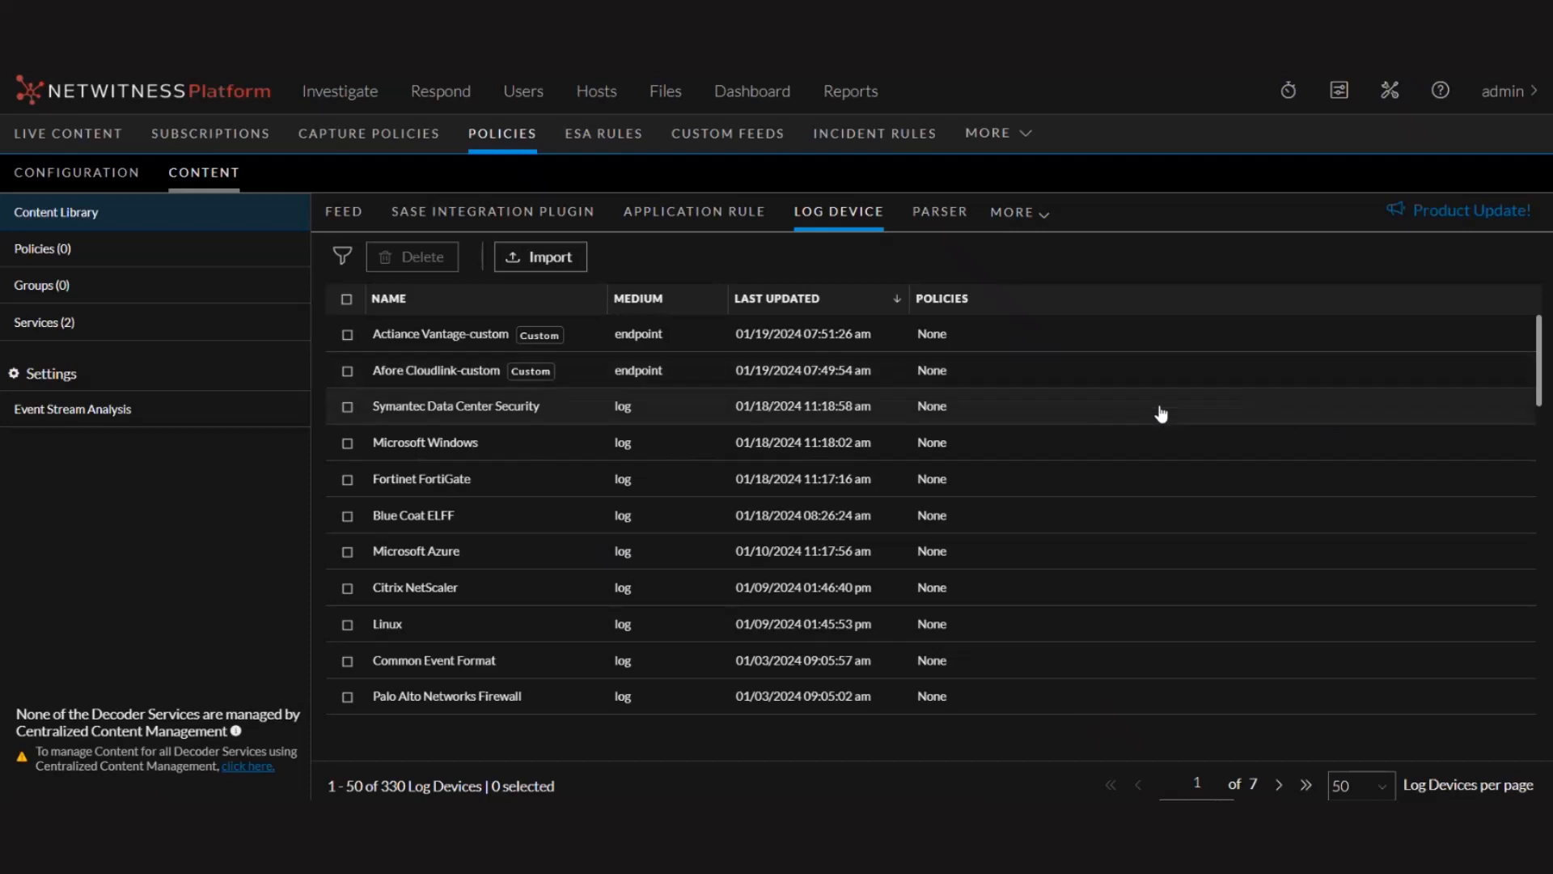
Step: Migrate the content of the endpointloghybrid1 - Log Decoder service to the Content Library, skipping creation or update of policy and group
{"action": "left_click", "coordinate": [220, 337]}
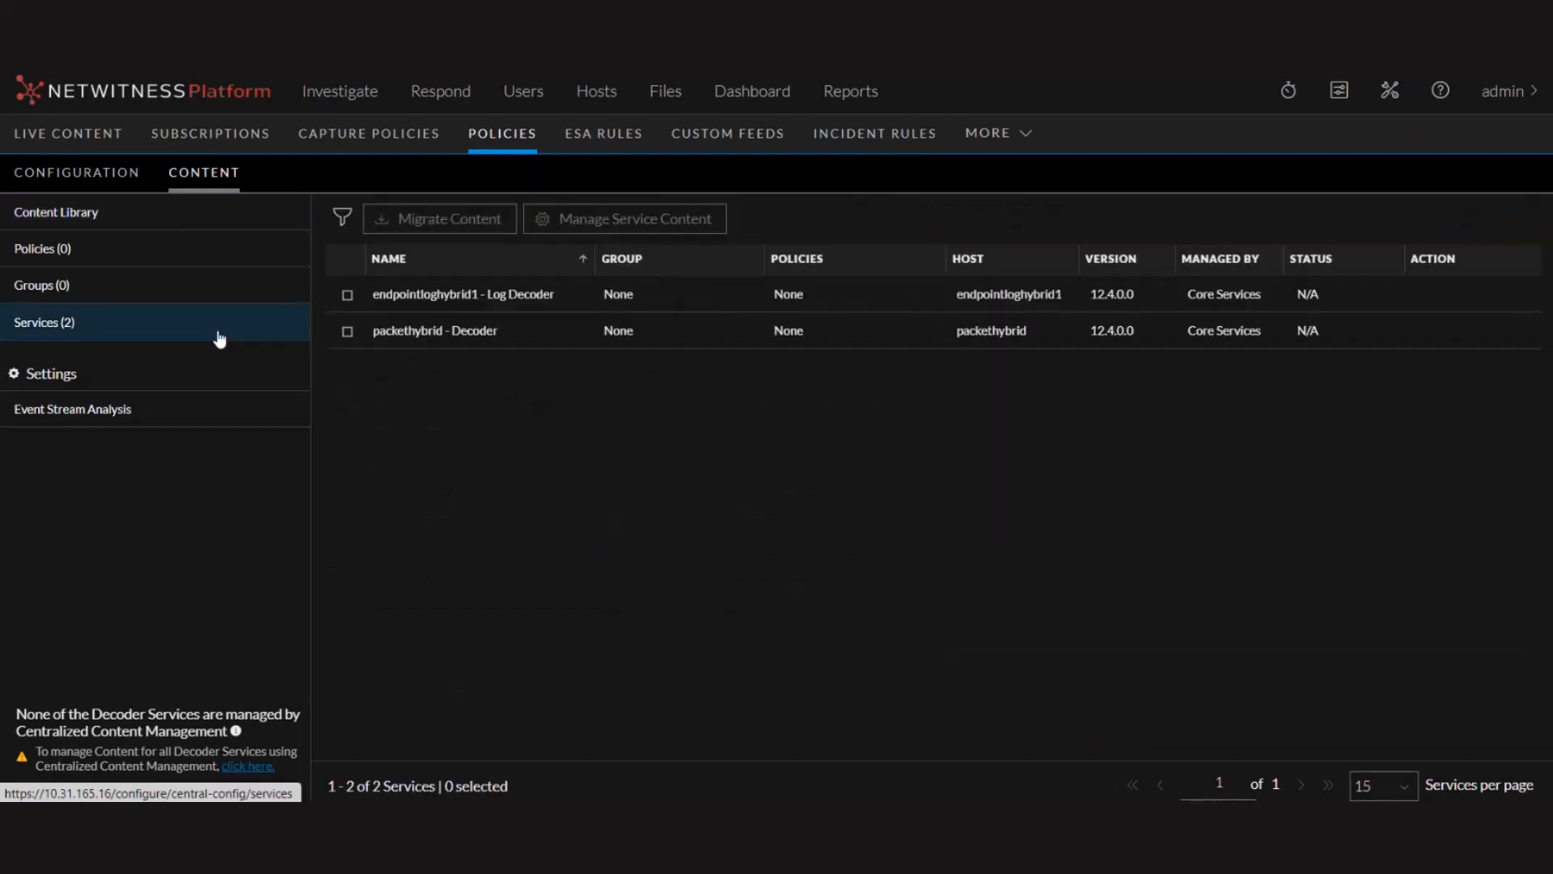
{"action": "left_click", "coordinate": [349, 296]}
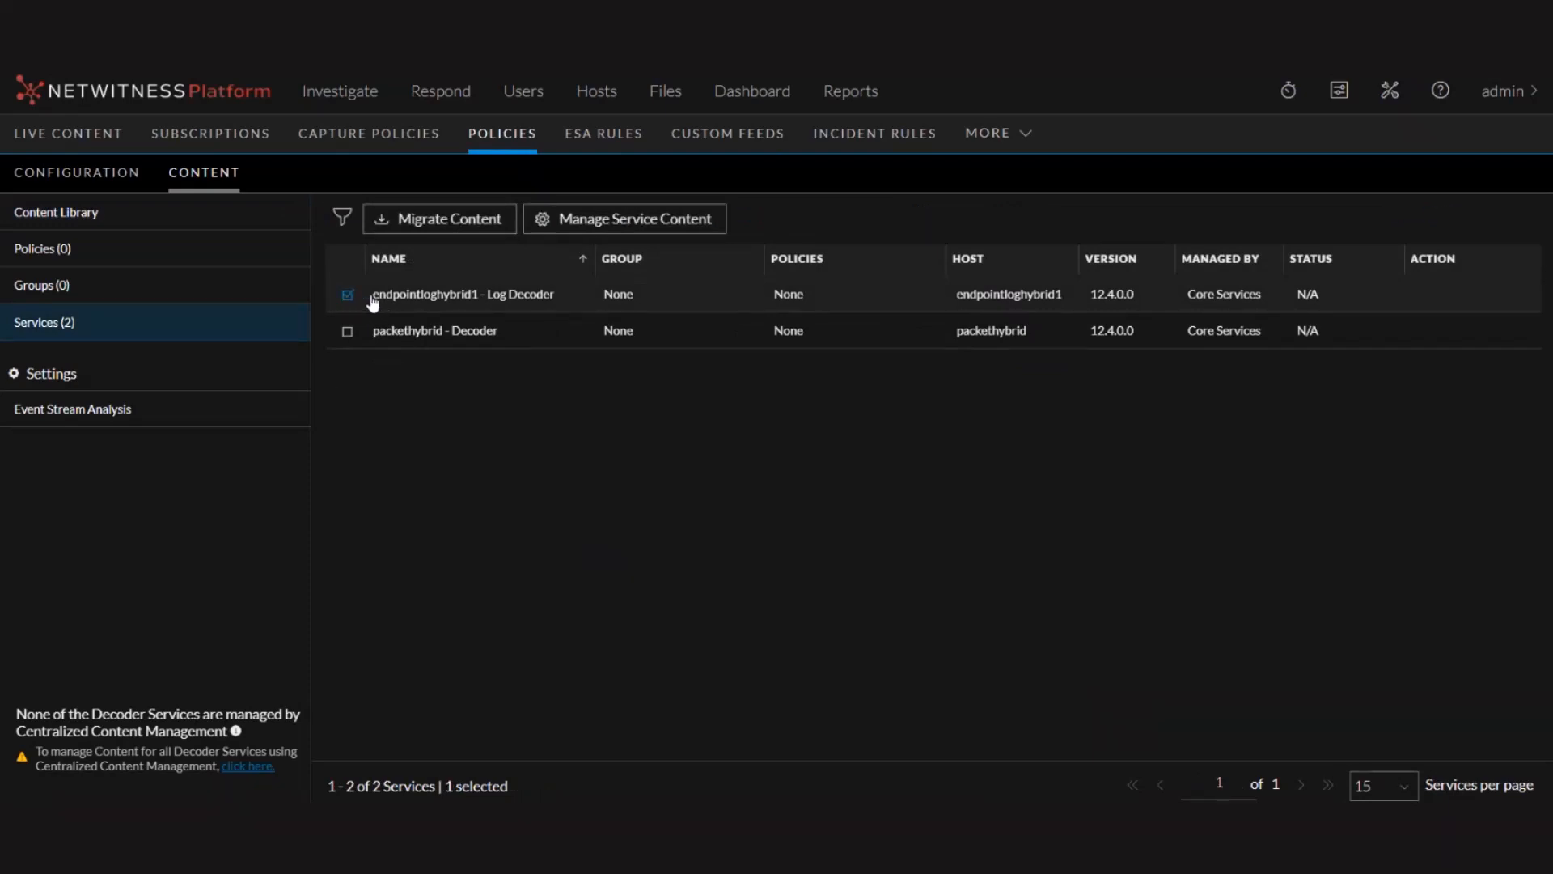
{"action": "left_click", "coordinate": [437, 228]}
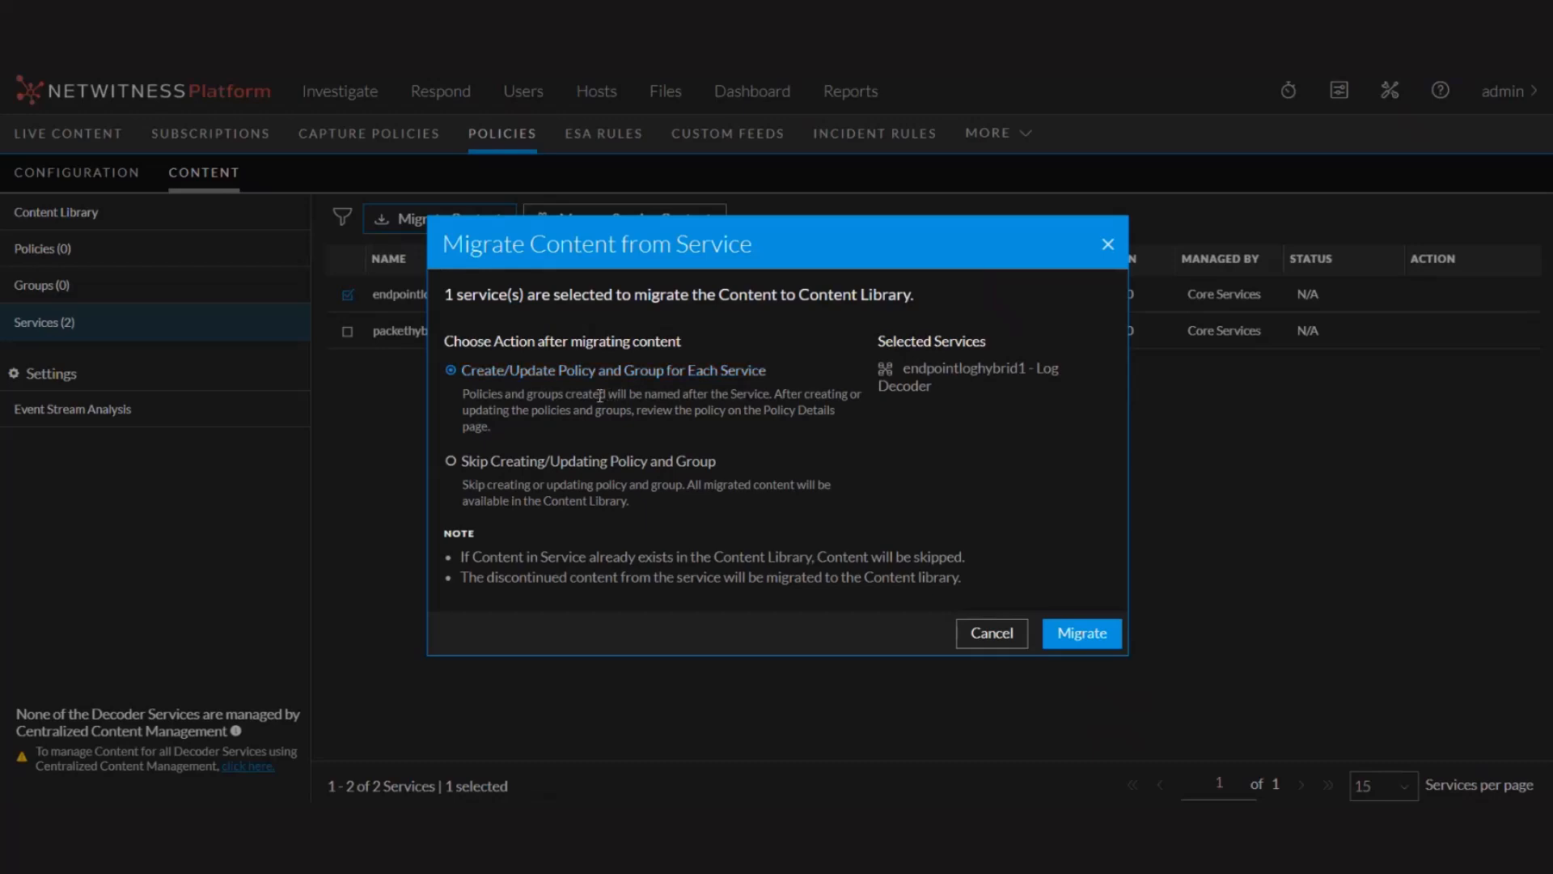
{"action": "left_click", "coordinate": [631, 461]}
{"action": "left_click", "coordinate": [1082, 634]}
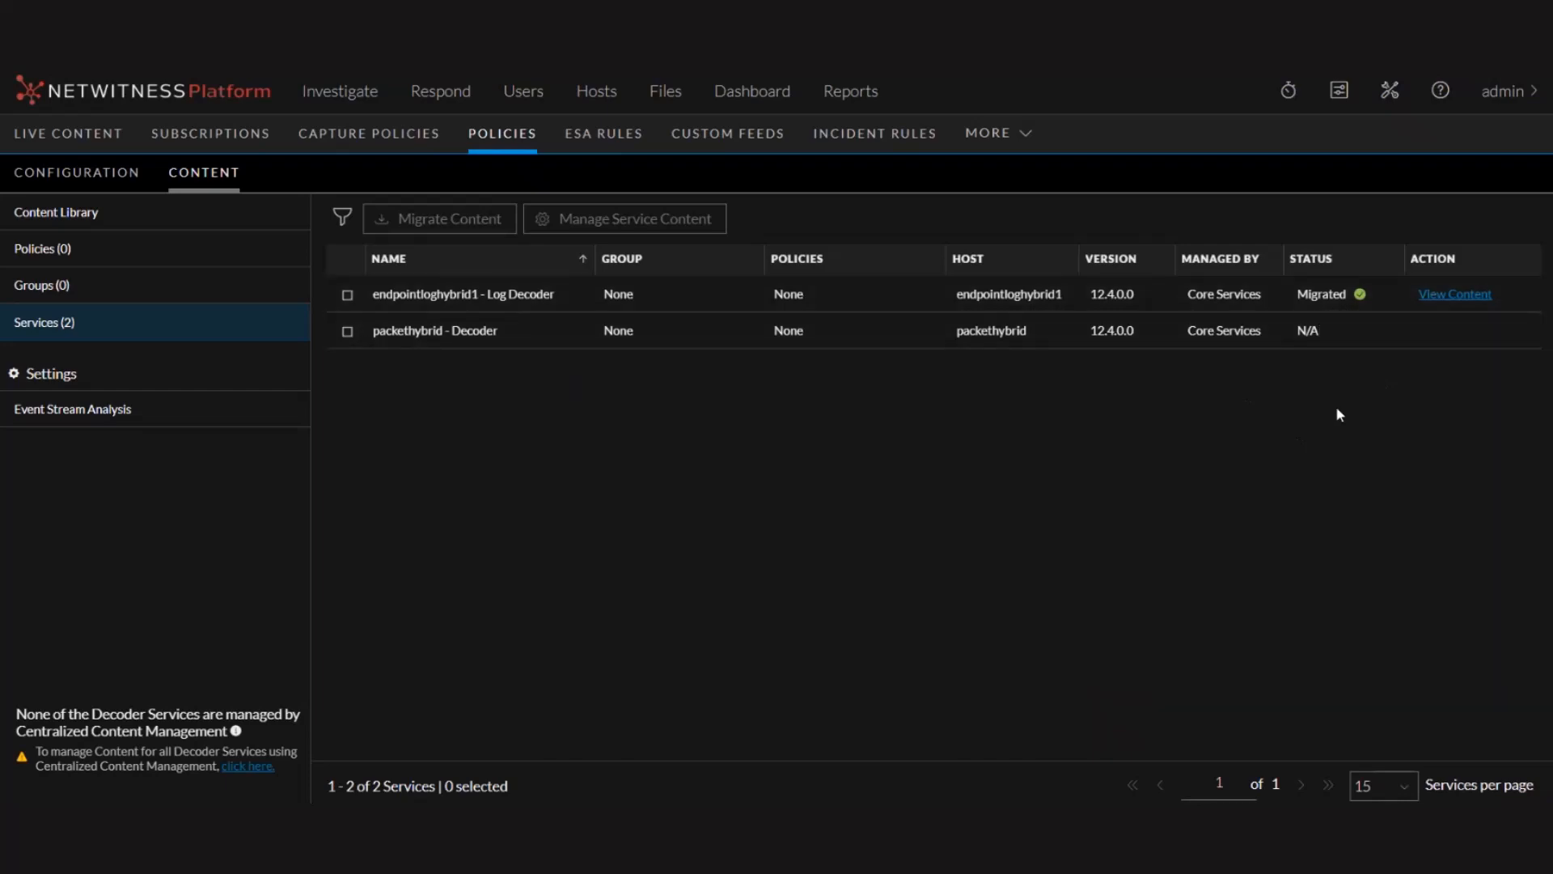
Step: Examine the application rules and log devices migrated from endpointloghybrid1 - Log Decoder, searching the log devices for "windo"
{"action": "left_click", "coordinate": [1463, 304]}
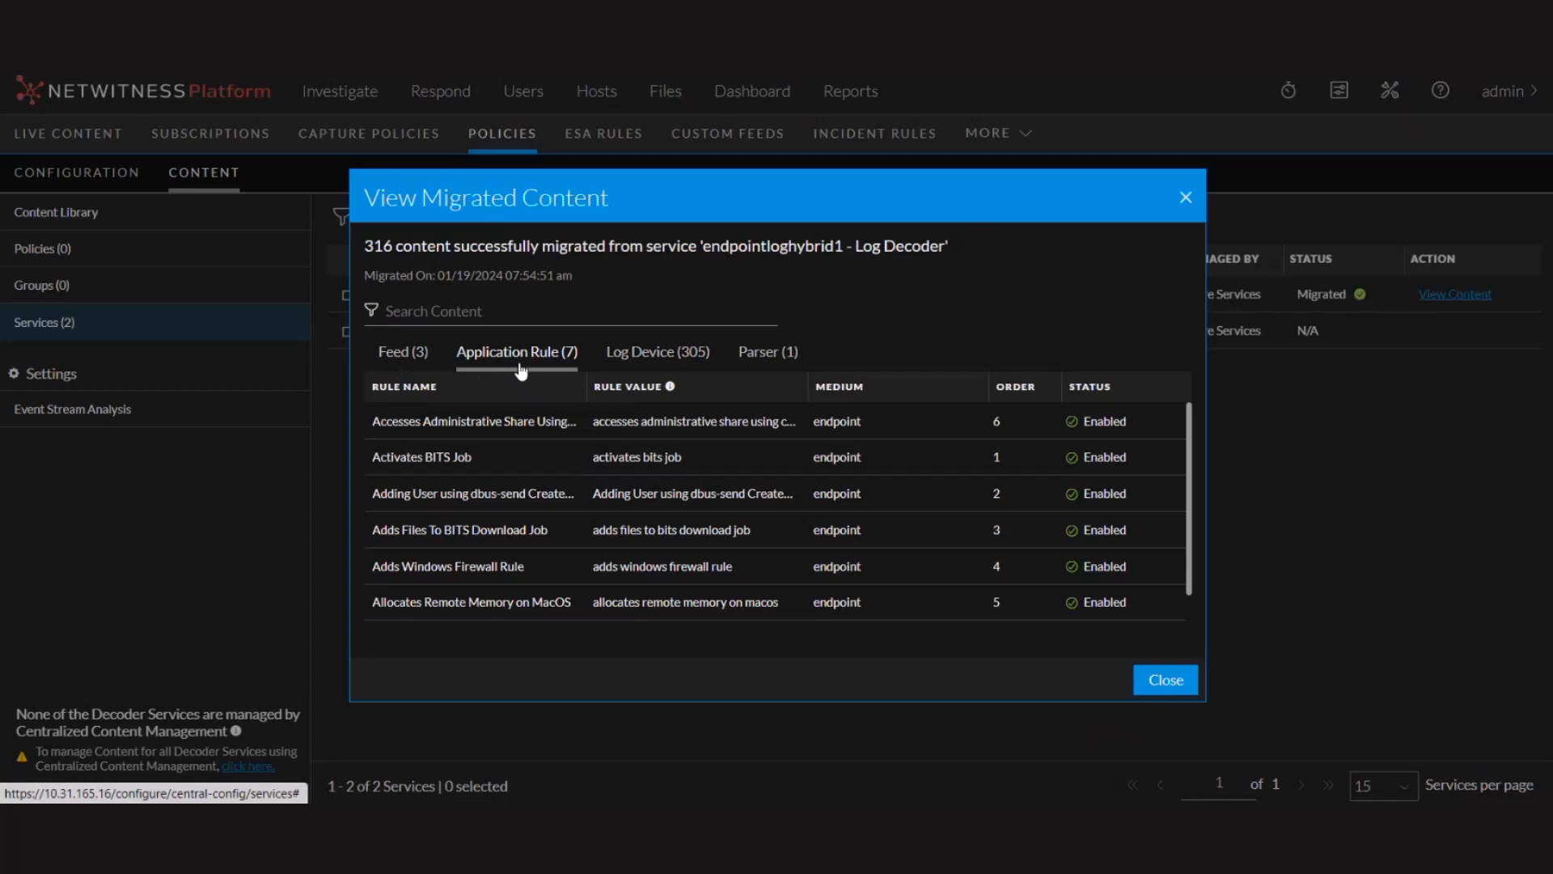
{"action": "left_click", "coordinate": [689, 362]}
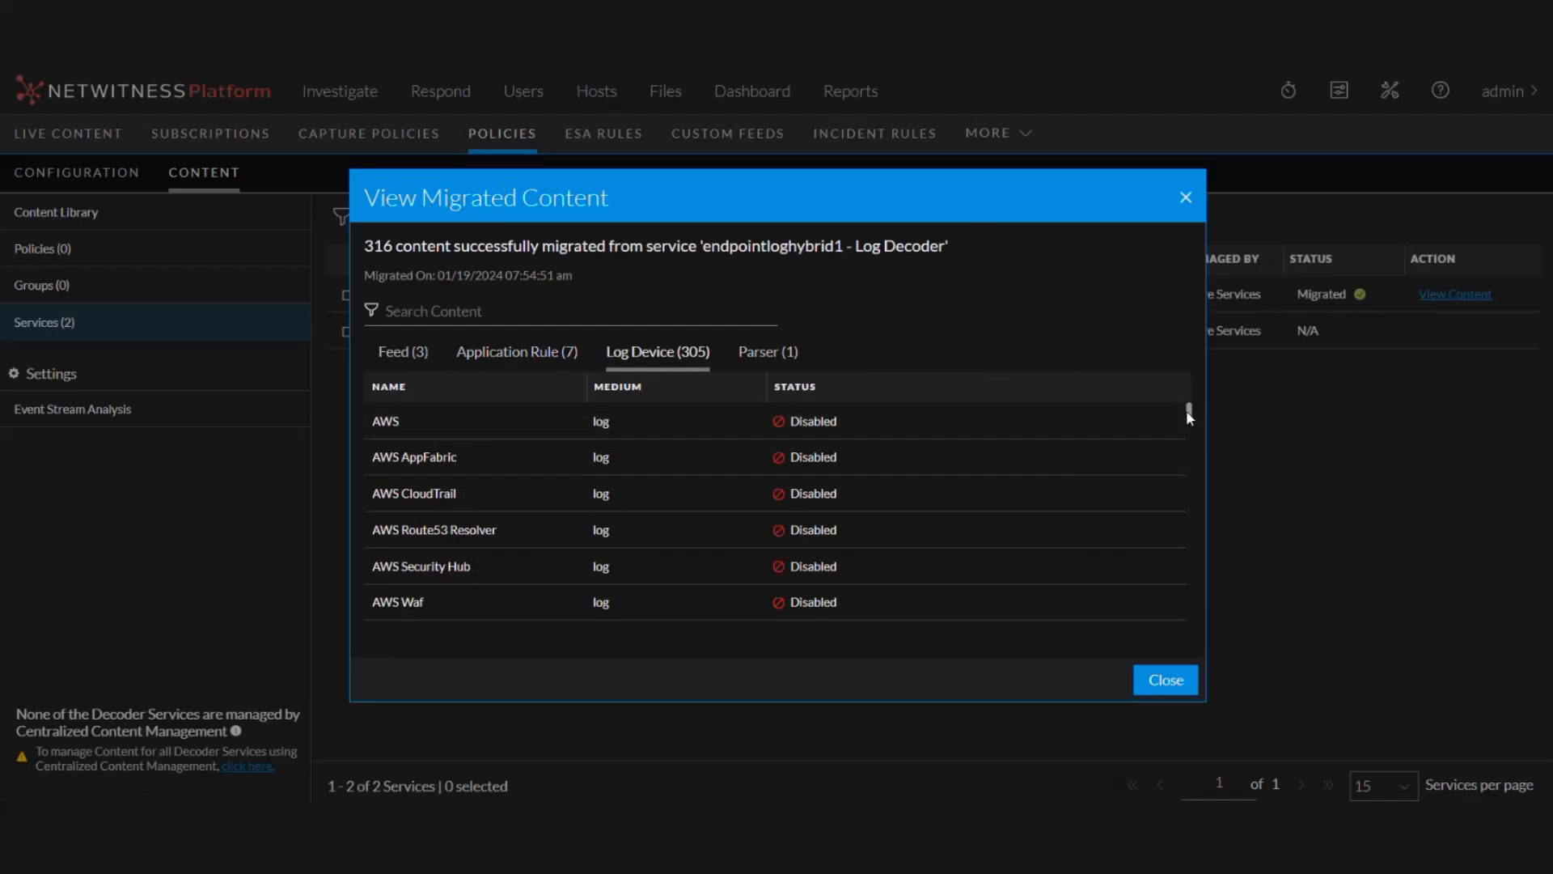
{"action": "left_click_drag", "start_coordinate": [1188, 412], "coordinate": [1188, 419]}
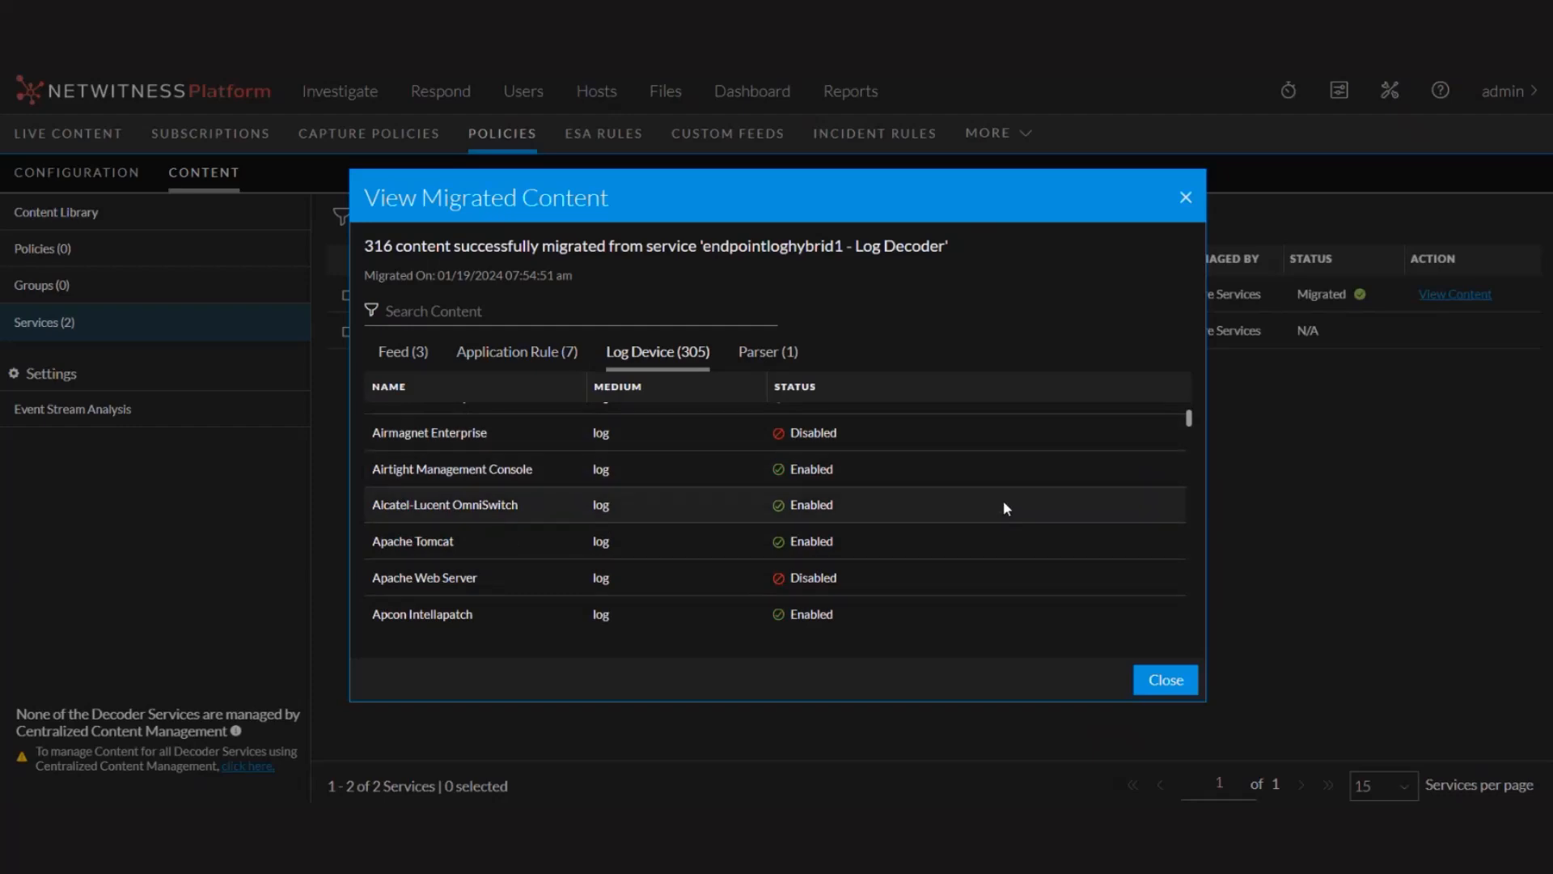
{"action": "left_click", "coordinate": [507, 309]}
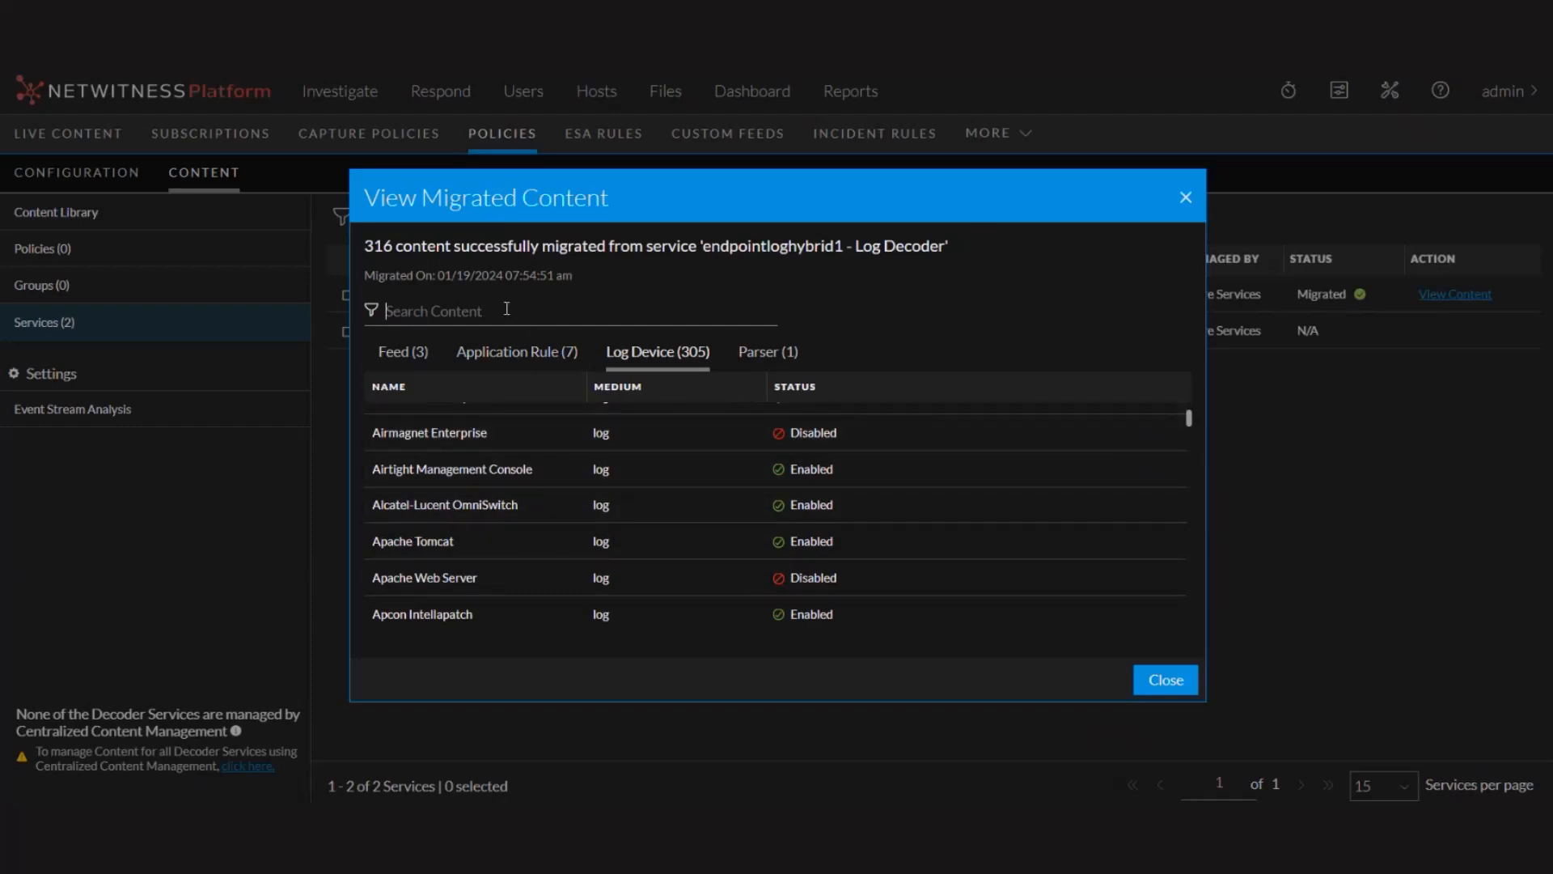
{"action": "type", "text": "windo"}
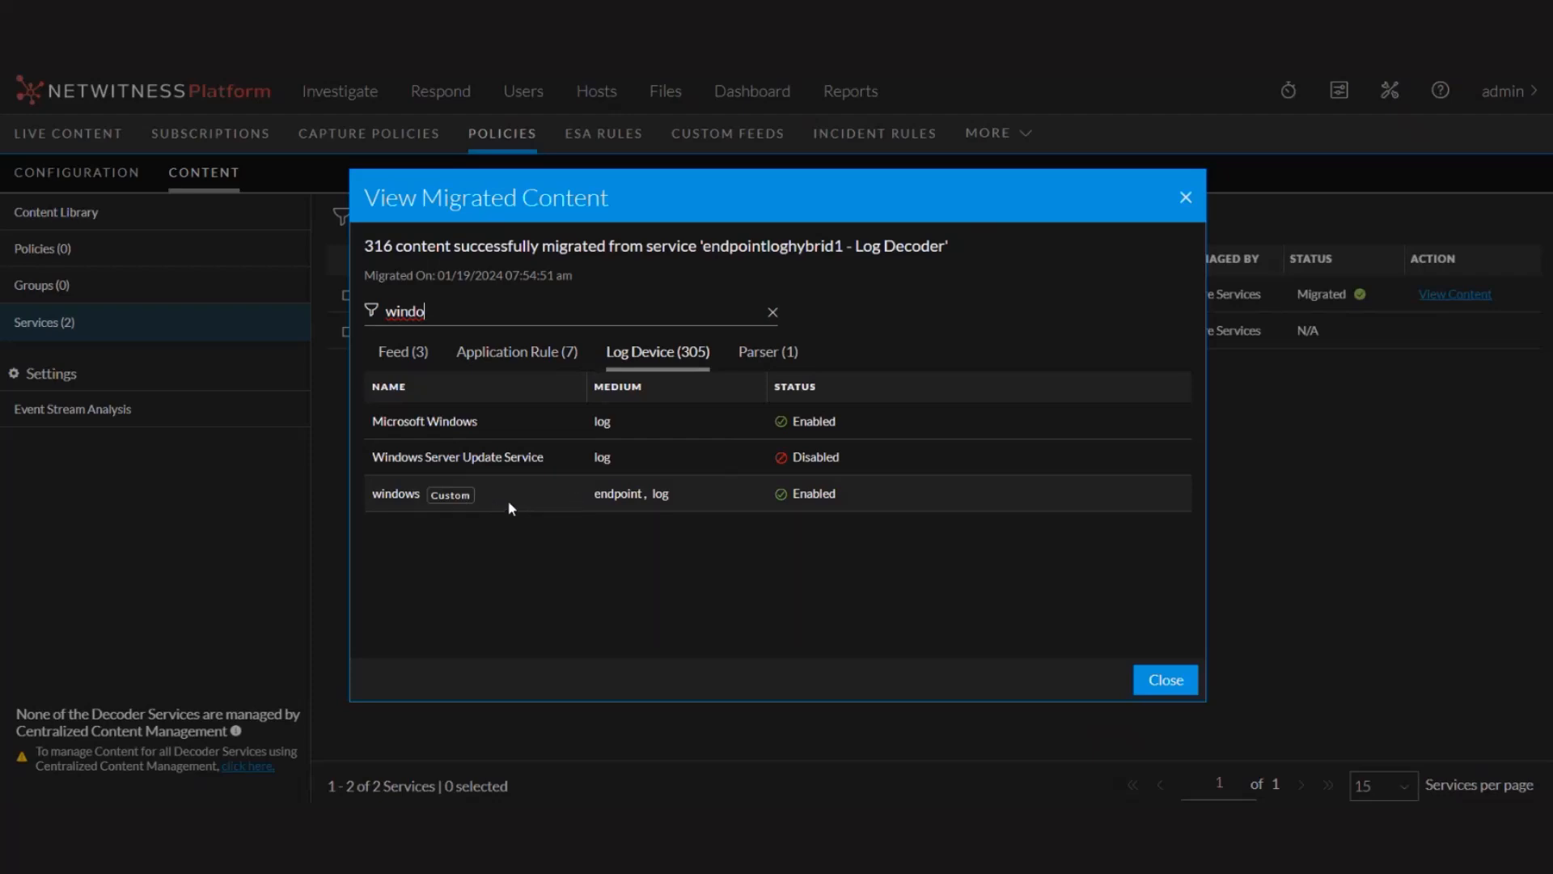
{"action": "left_click", "coordinate": [1185, 198]}
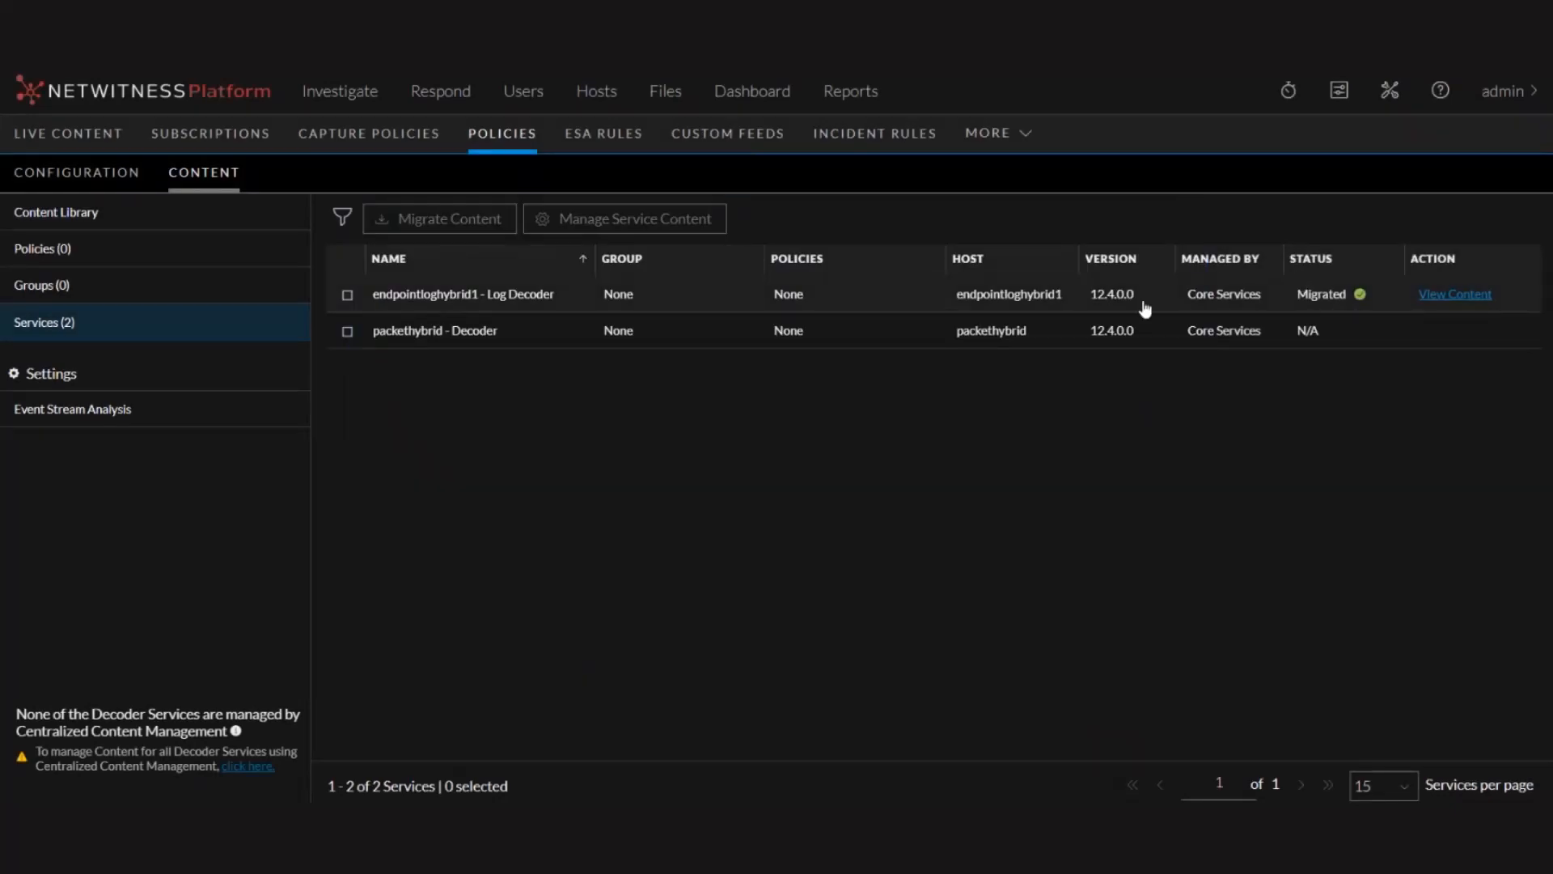
Step: Sort the Content Library's log devices by last update, newest first, and review the details of Microsoft Windows -custom
{"action": "left_click", "coordinate": [56, 214]}
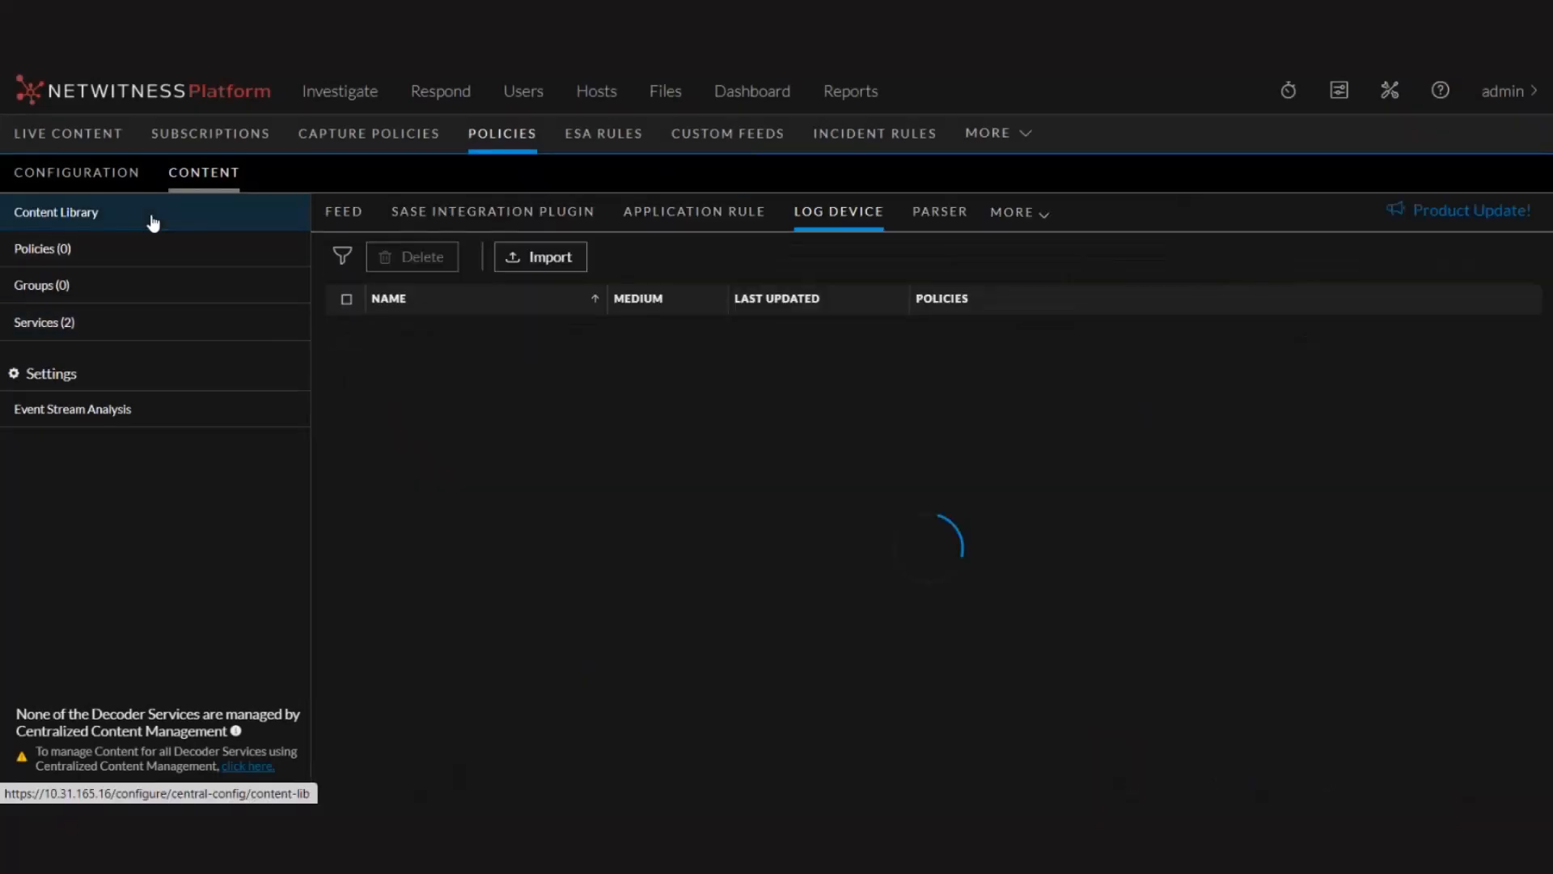
{"action": "left_click", "coordinate": [864, 299]}
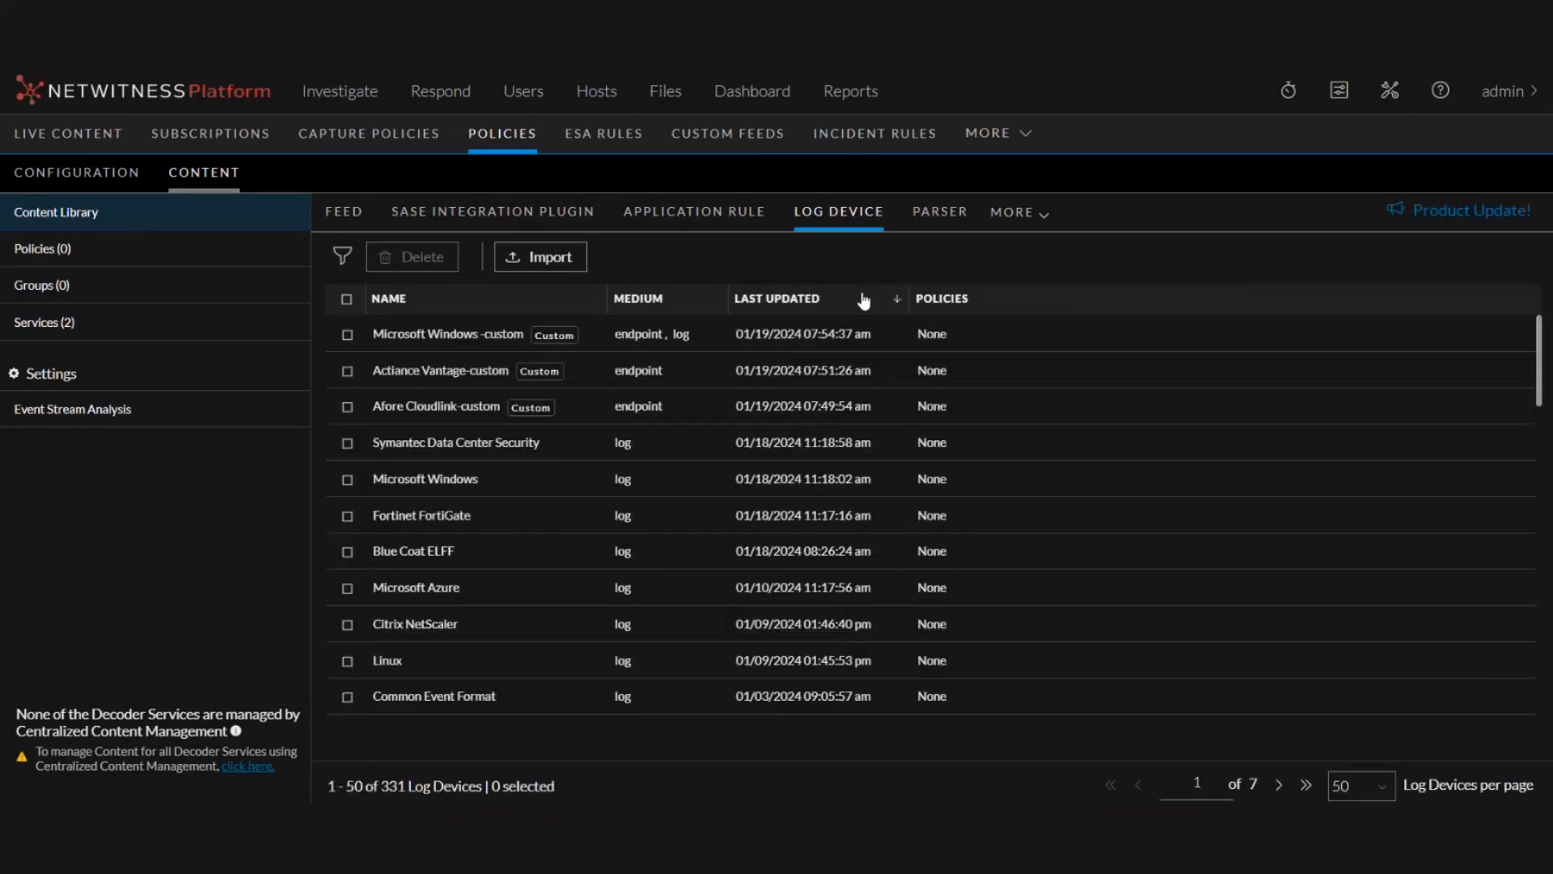
{"action": "left_click", "coordinate": [435, 341]}
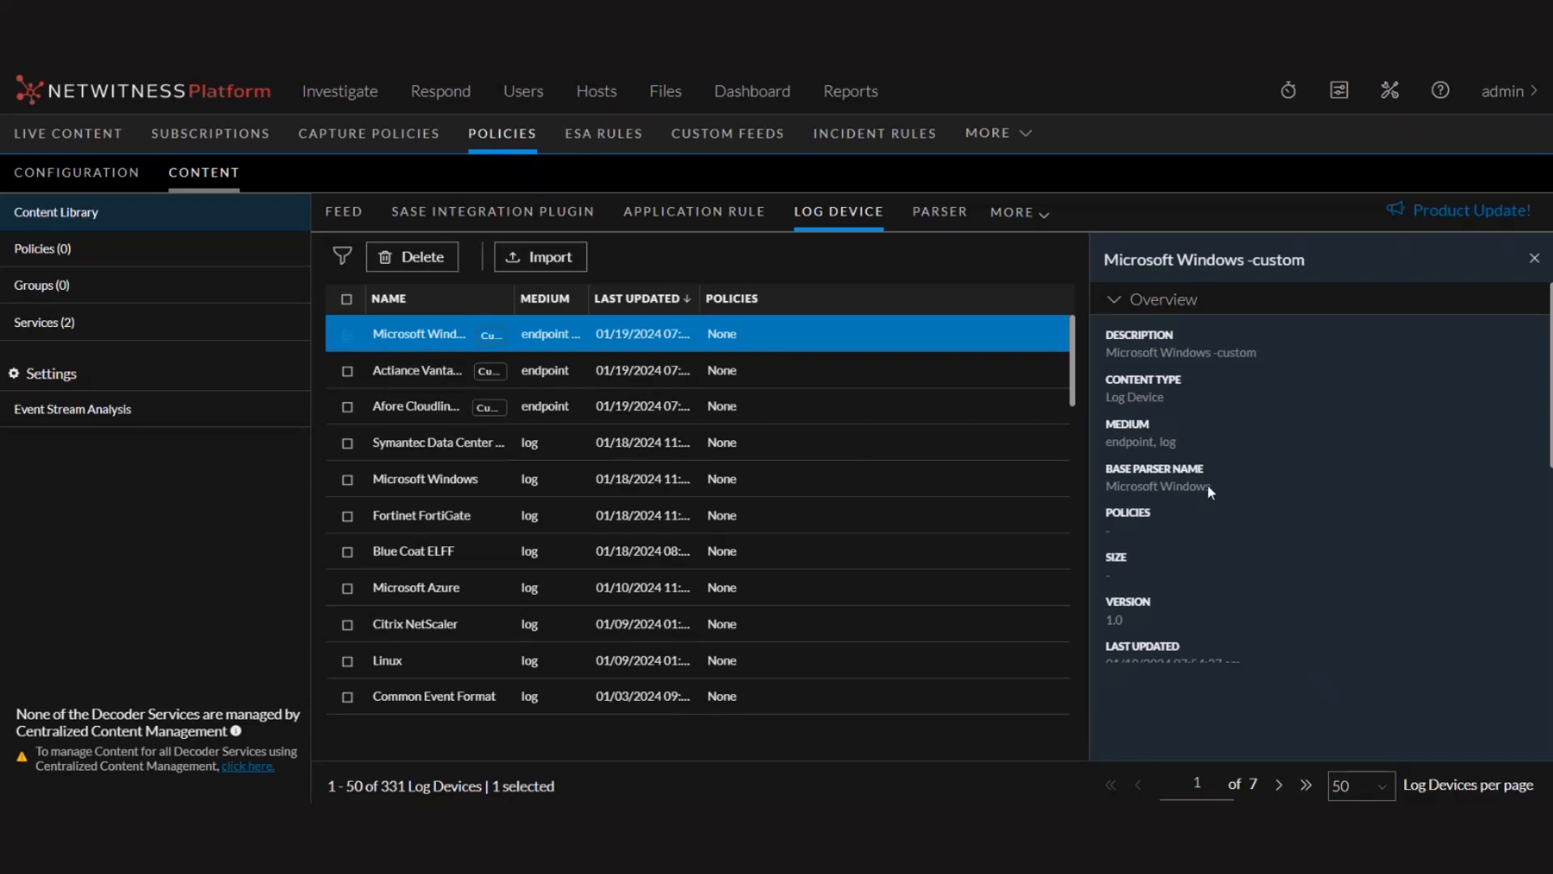
{"action": "left_click", "coordinate": [1534, 258]}
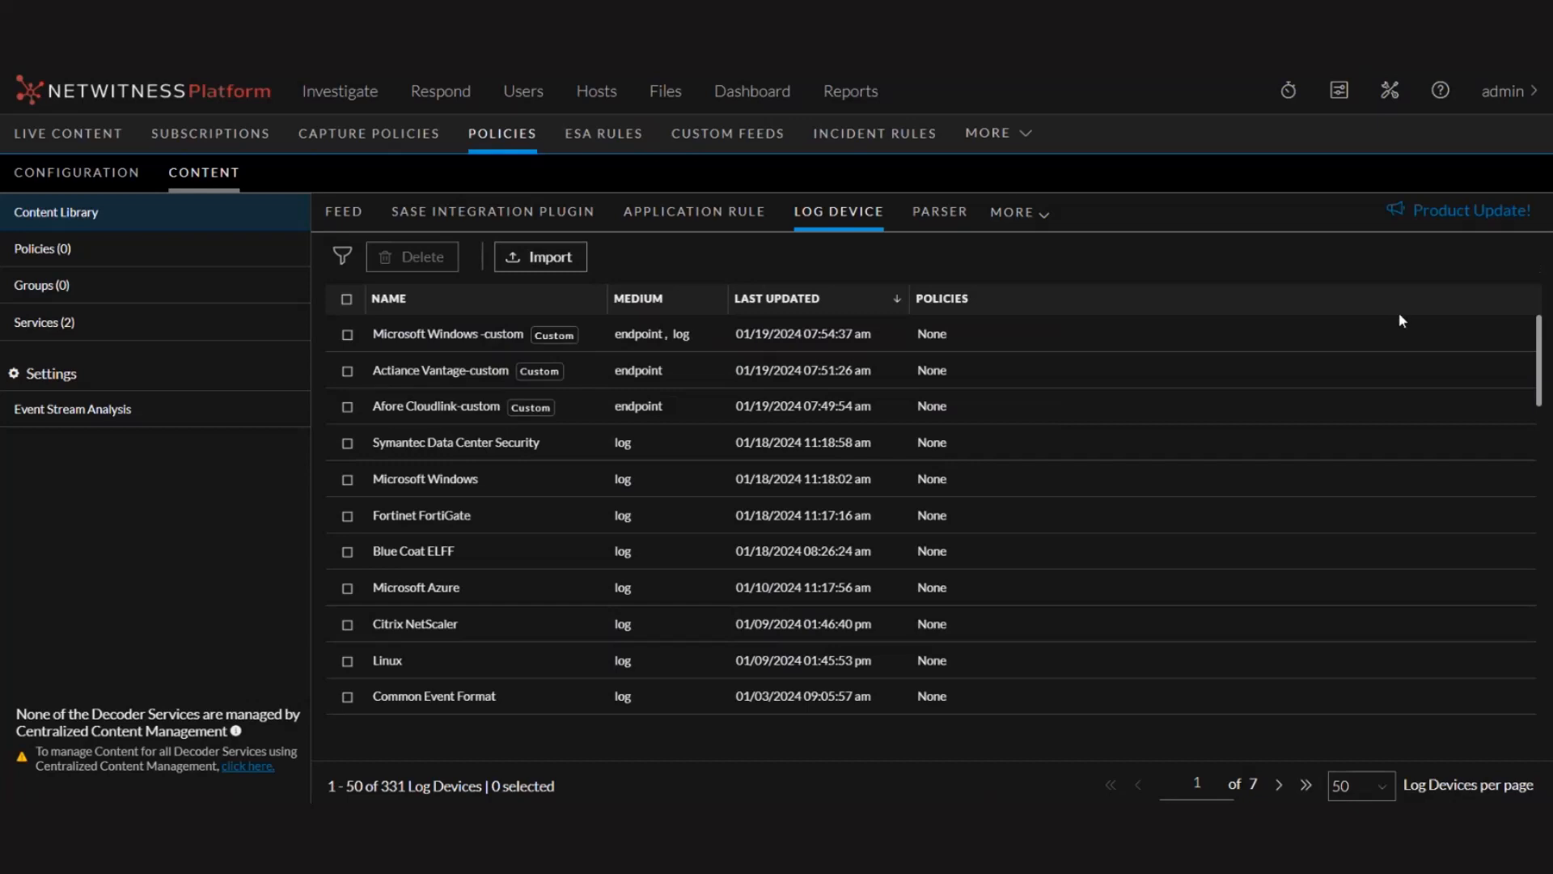
Step: Review the content migration options for the endpointloghybrid1 - Log Decoder service, and close them without migrating
{"action": "left_click", "coordinate": [152, 322]}
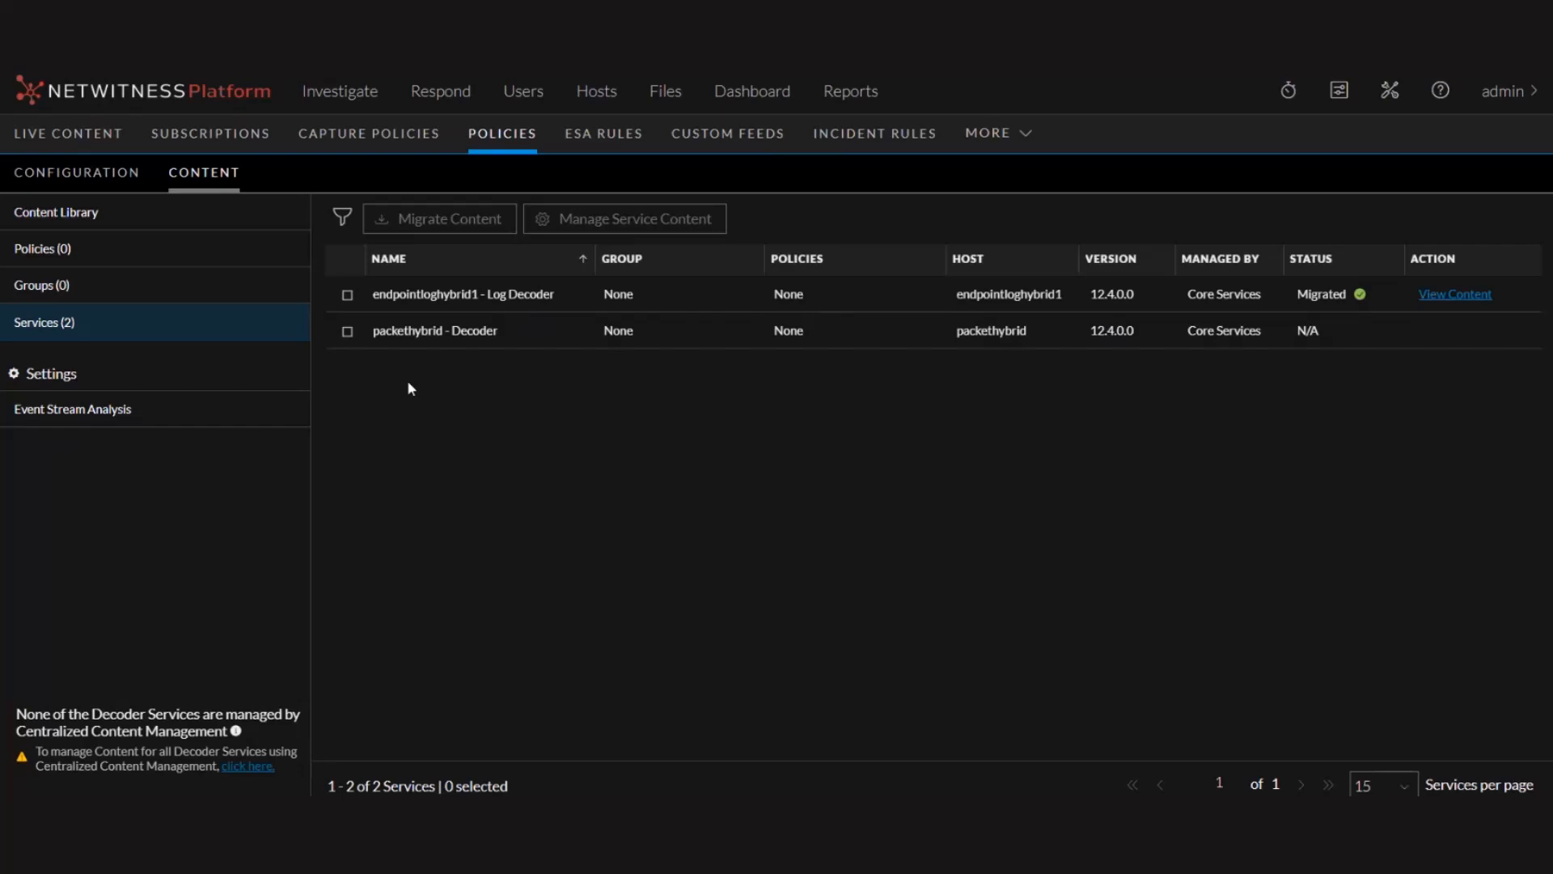
{"action": "left_click", "coordinate": [349, 296]}
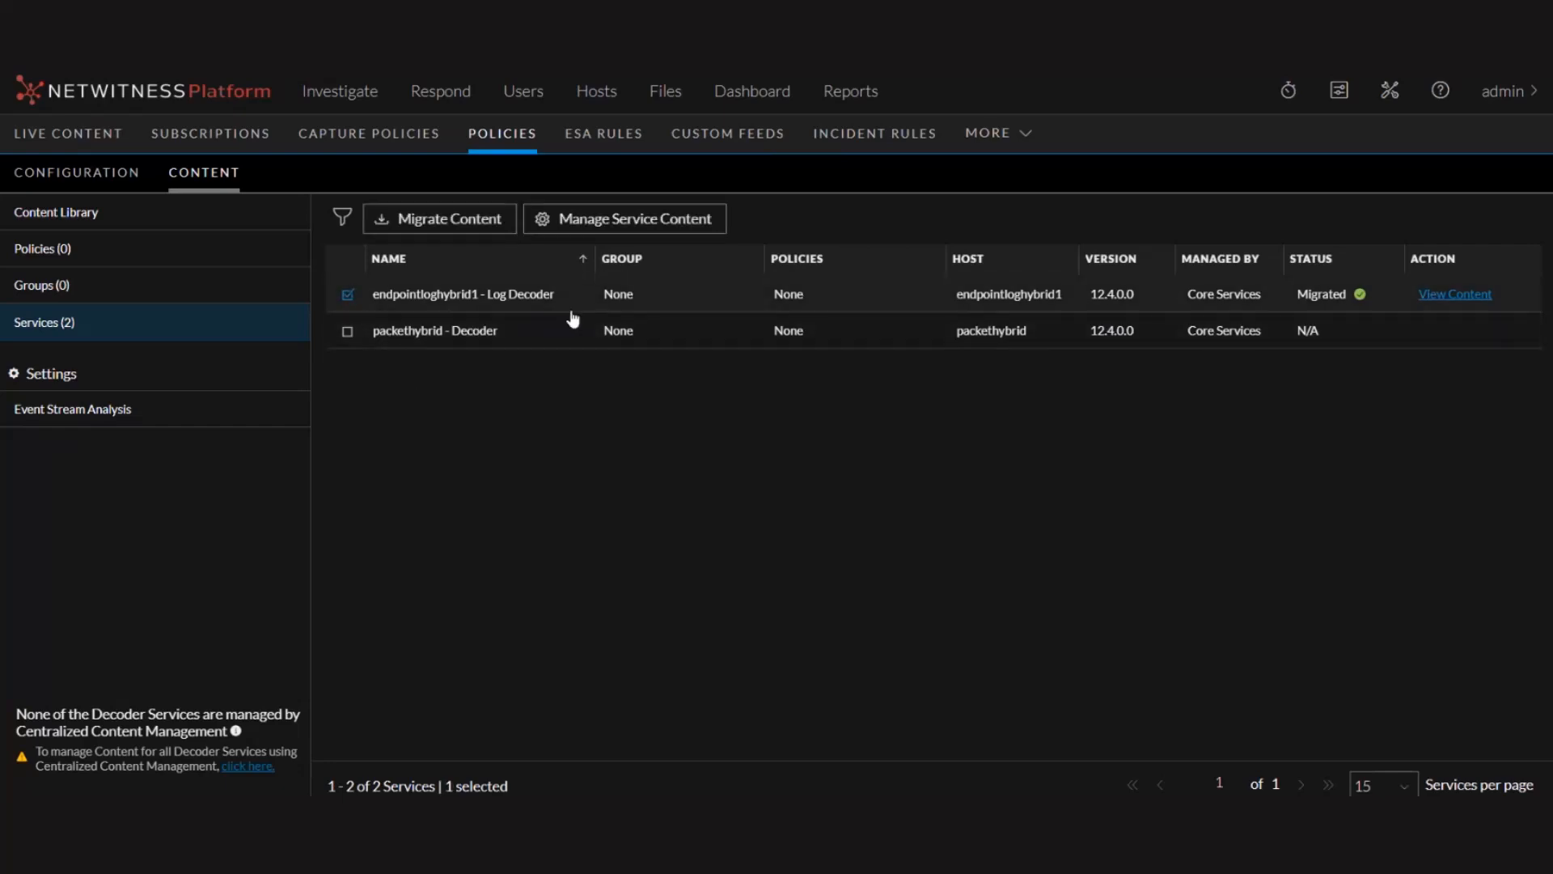
{"action": "left_click", "coordinate": [476, 229]}
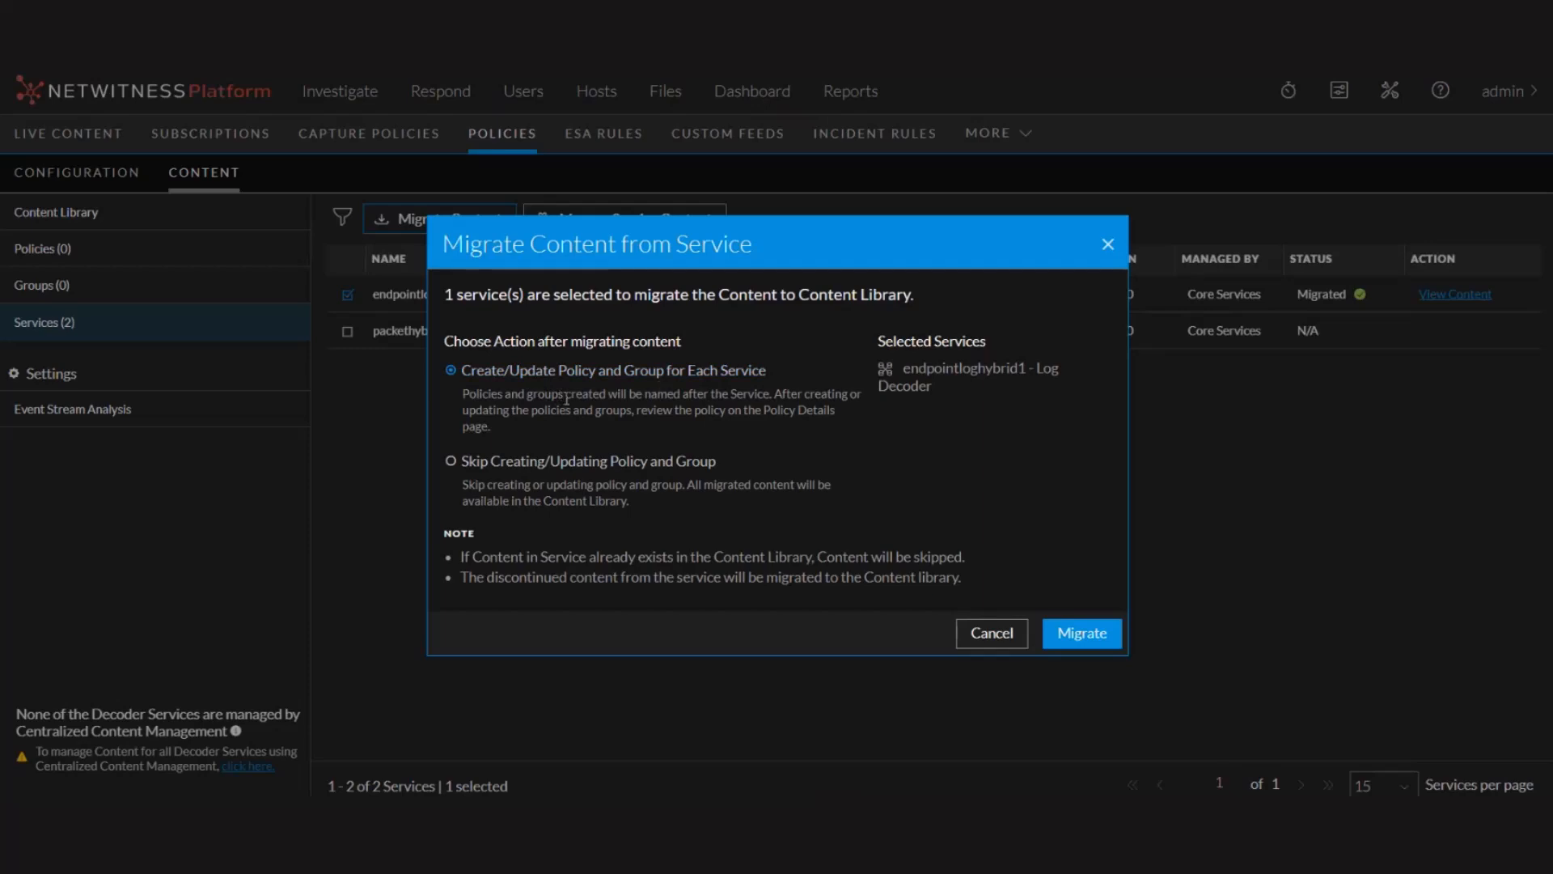
{"action": "left_click", "coordinate": [1108, 245]}
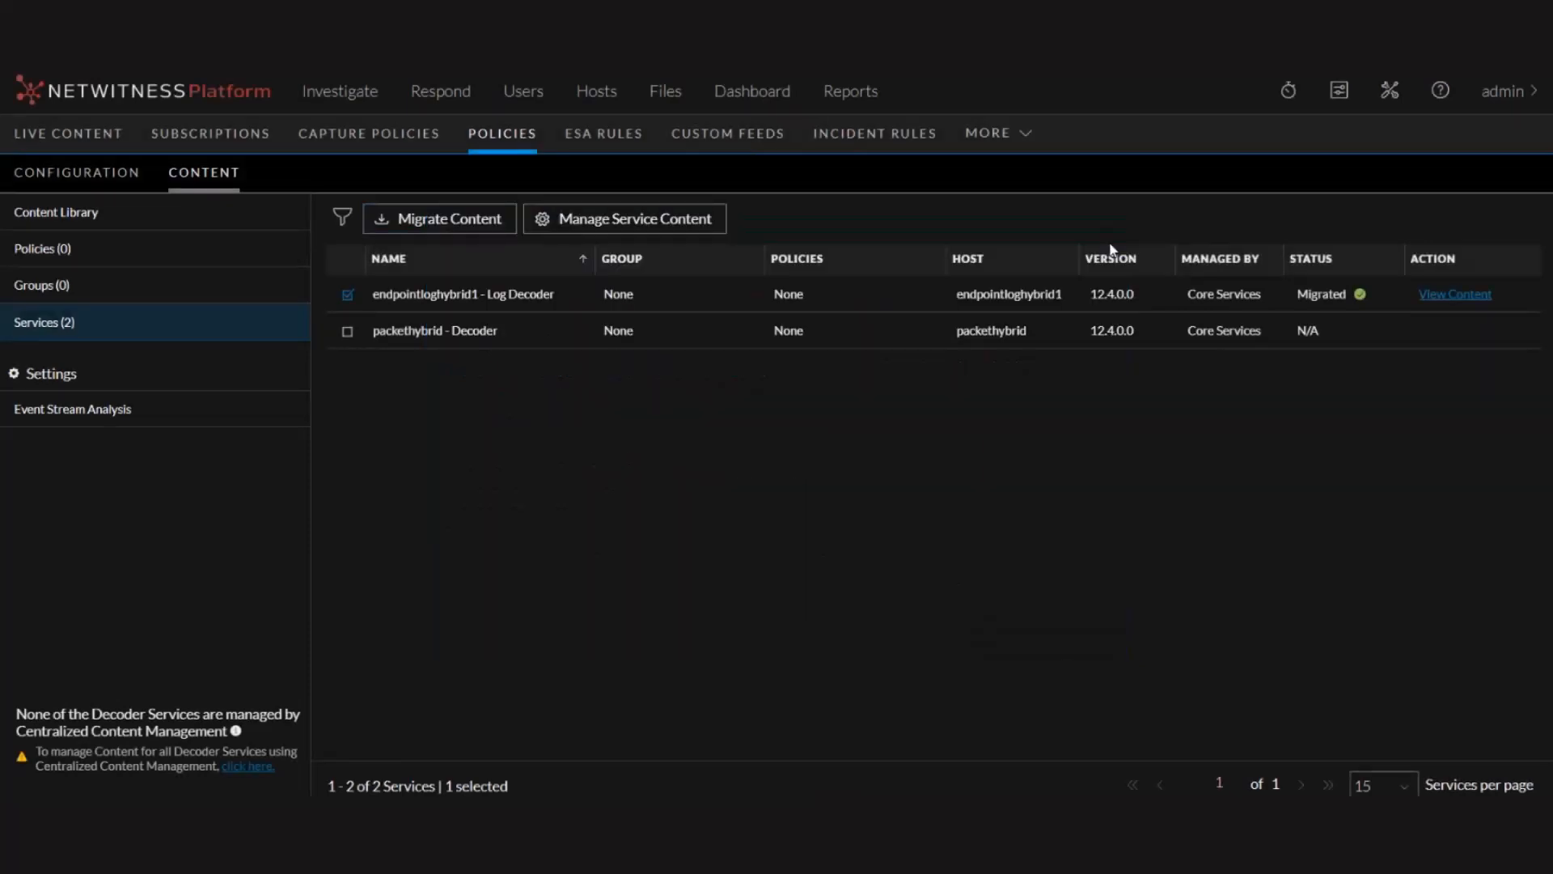